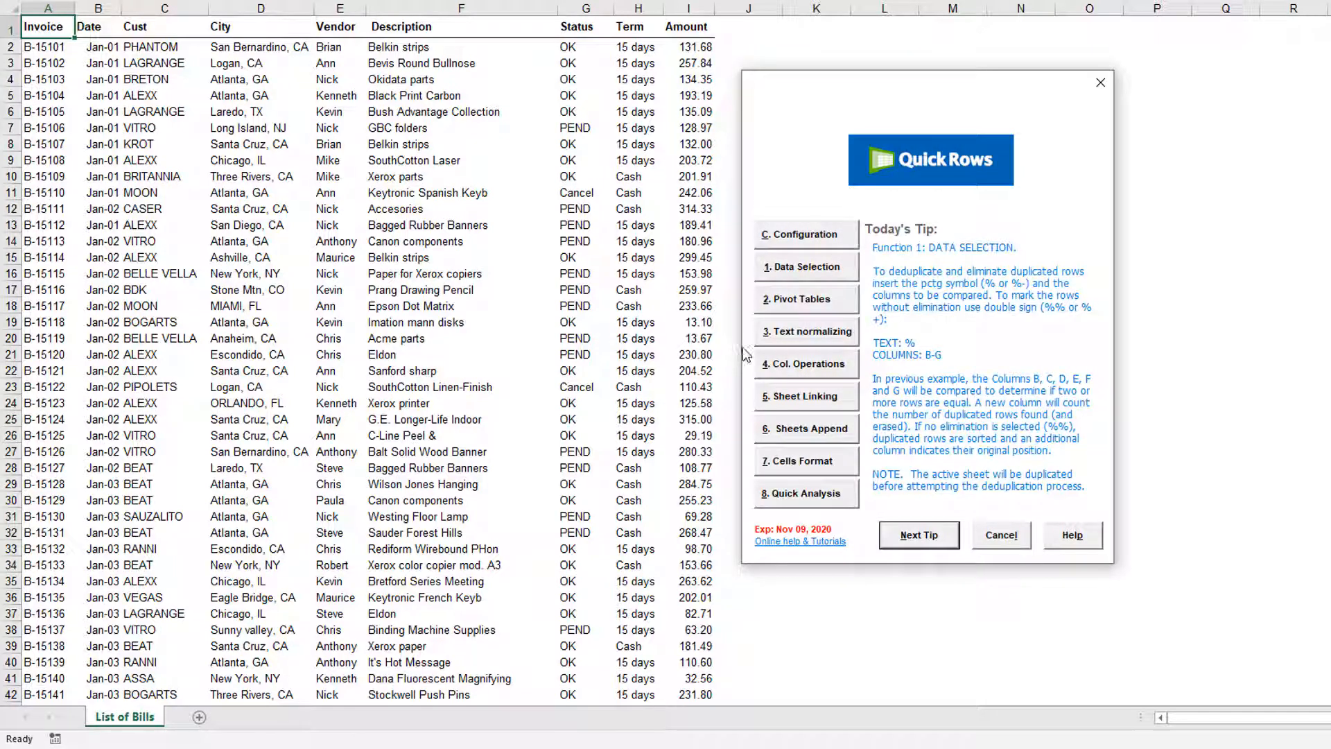
Open Data Selection and copy all rows containing the text Ann to a new sheet
{"action": "left_click", "coordinate": [854, 267]}
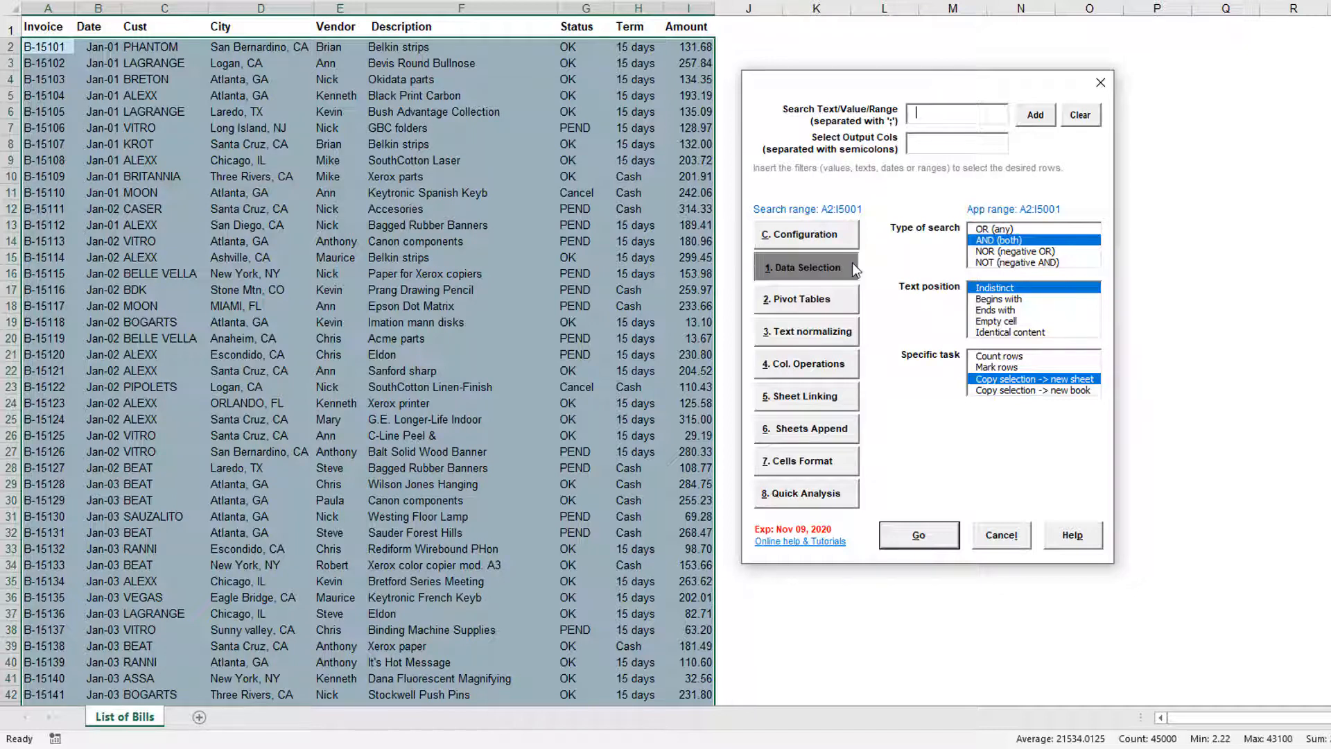
{"action": "type", "text": "Ann"}
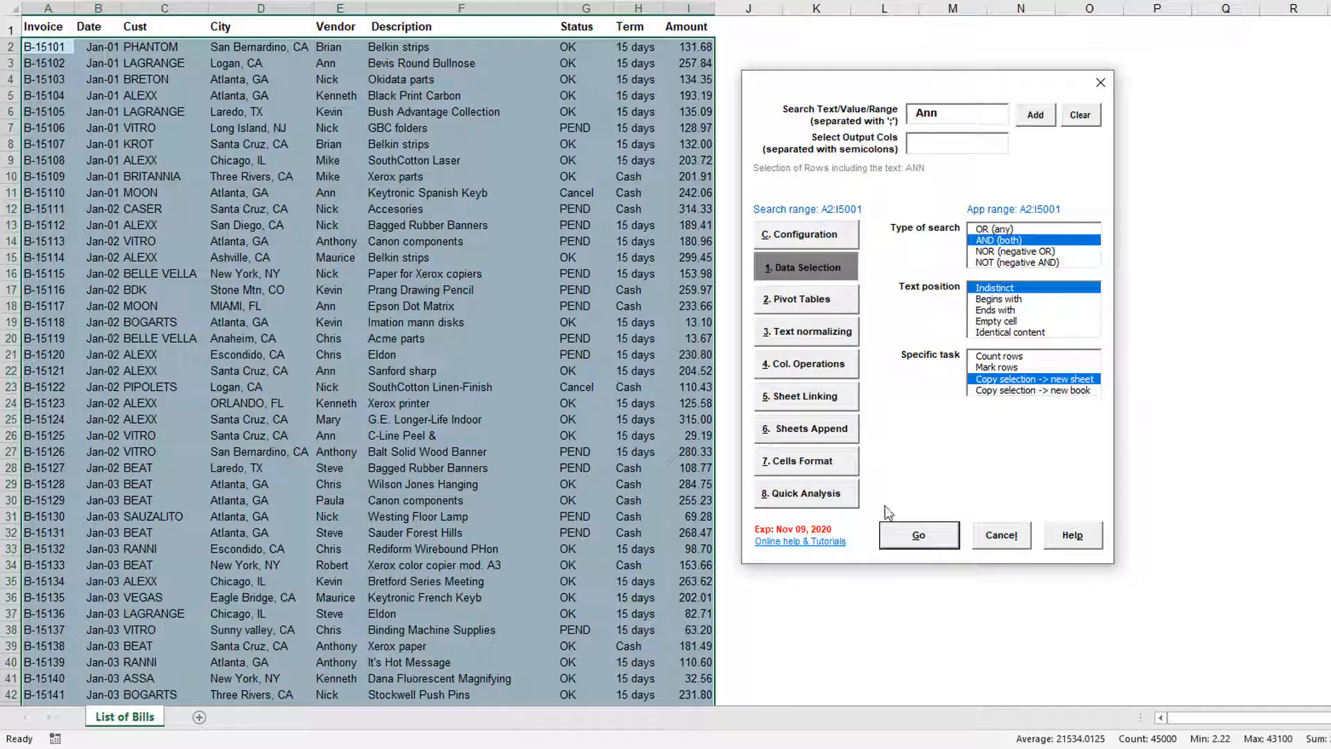
{"action": "left_click", "coordinate": [900, 543]}
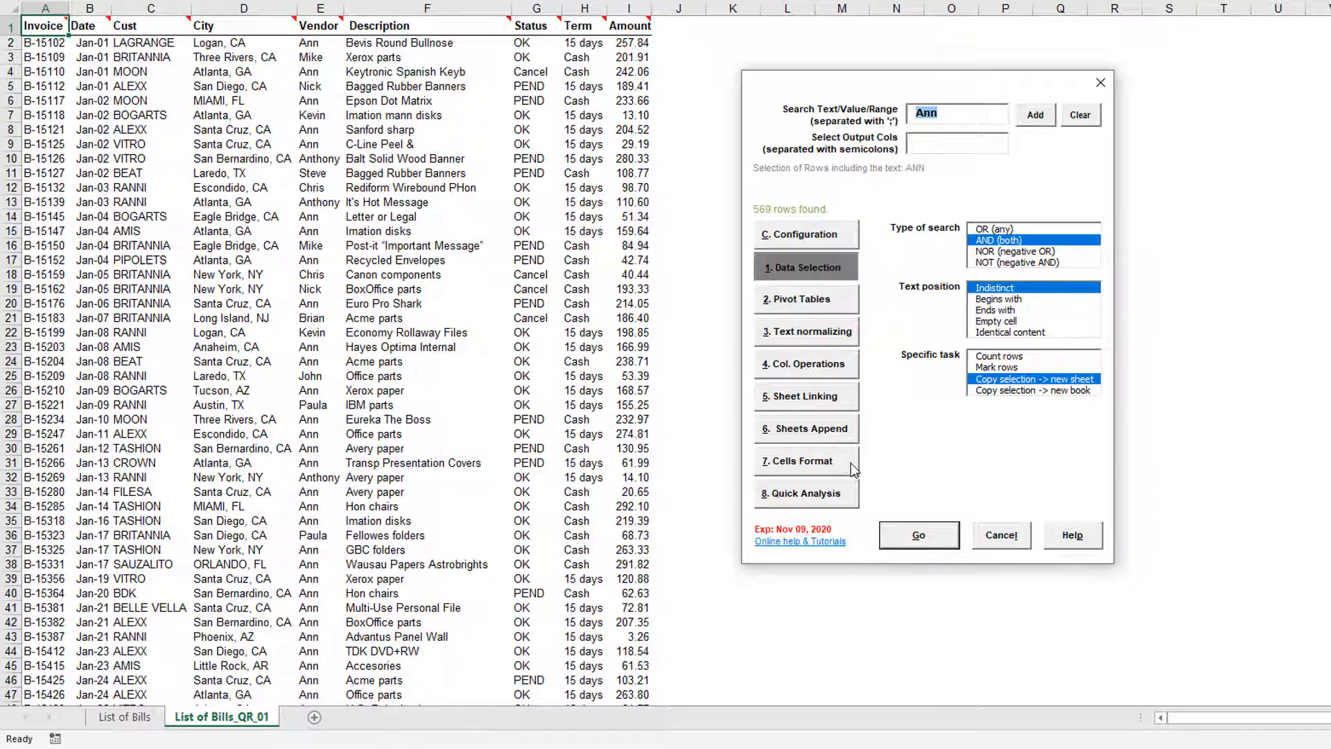
Return to the List of Bills sheet, select the Vendor column, and copy its rows containing Ann to a new sheet
{"action": "left_click", "coordinate": [851, 468]}
{"action": "left_click", "coordinate": [909, 537]}
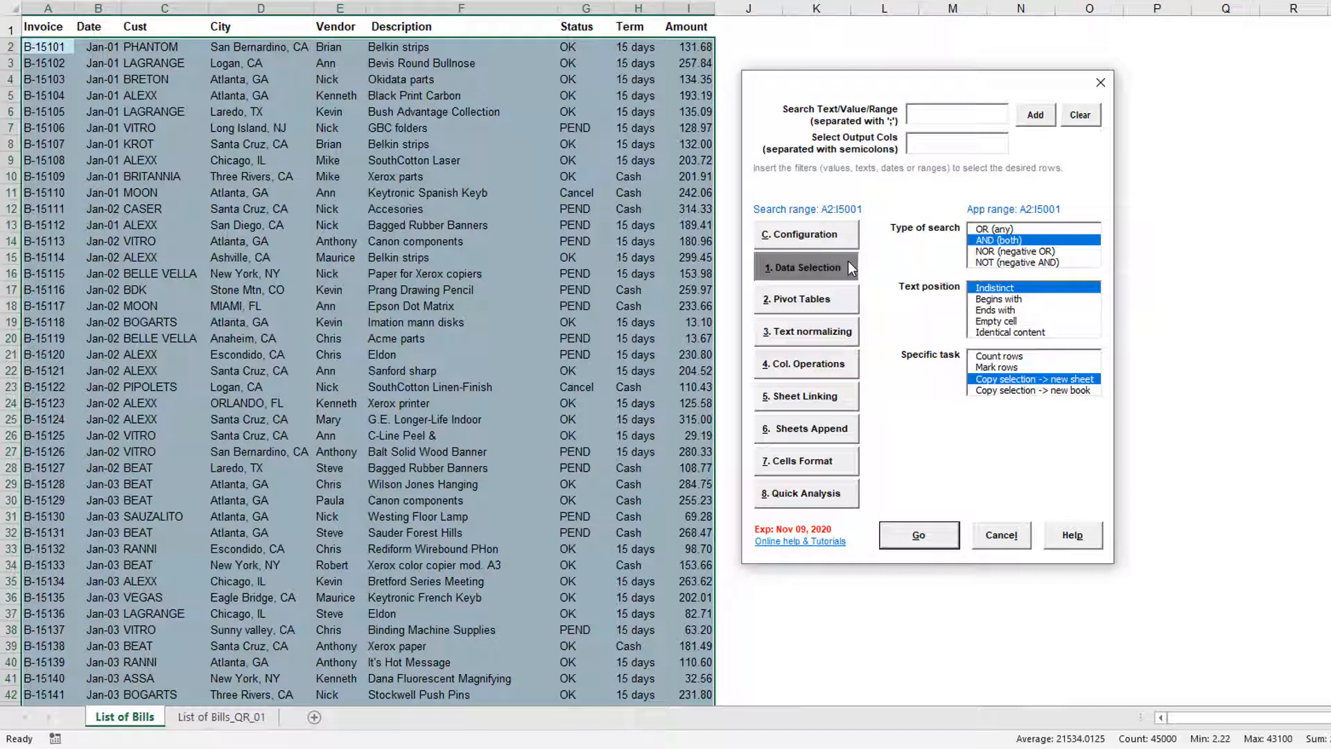
{"action": "left_click", "coordinate": [354, 5]}
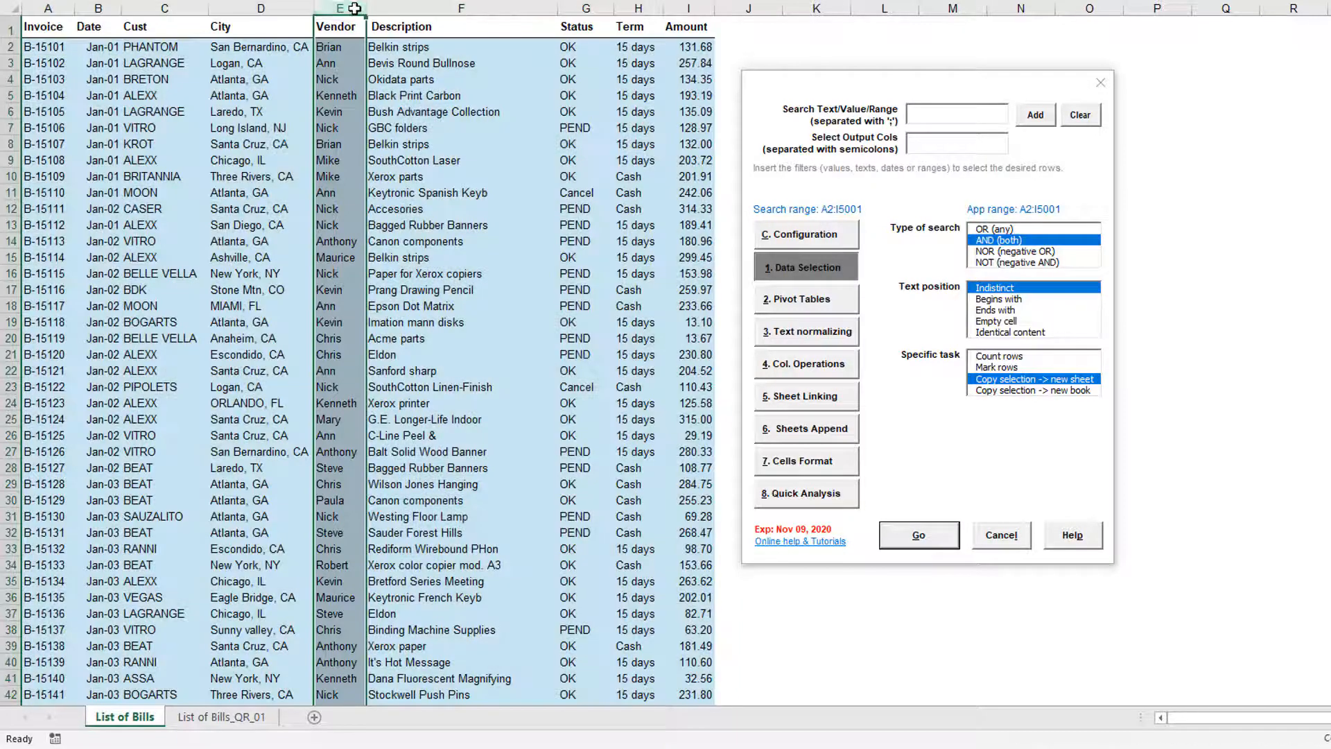
{"action": "left_click", "coordinate": [938, 110]}
{"action": "type", "text": "Ann"}
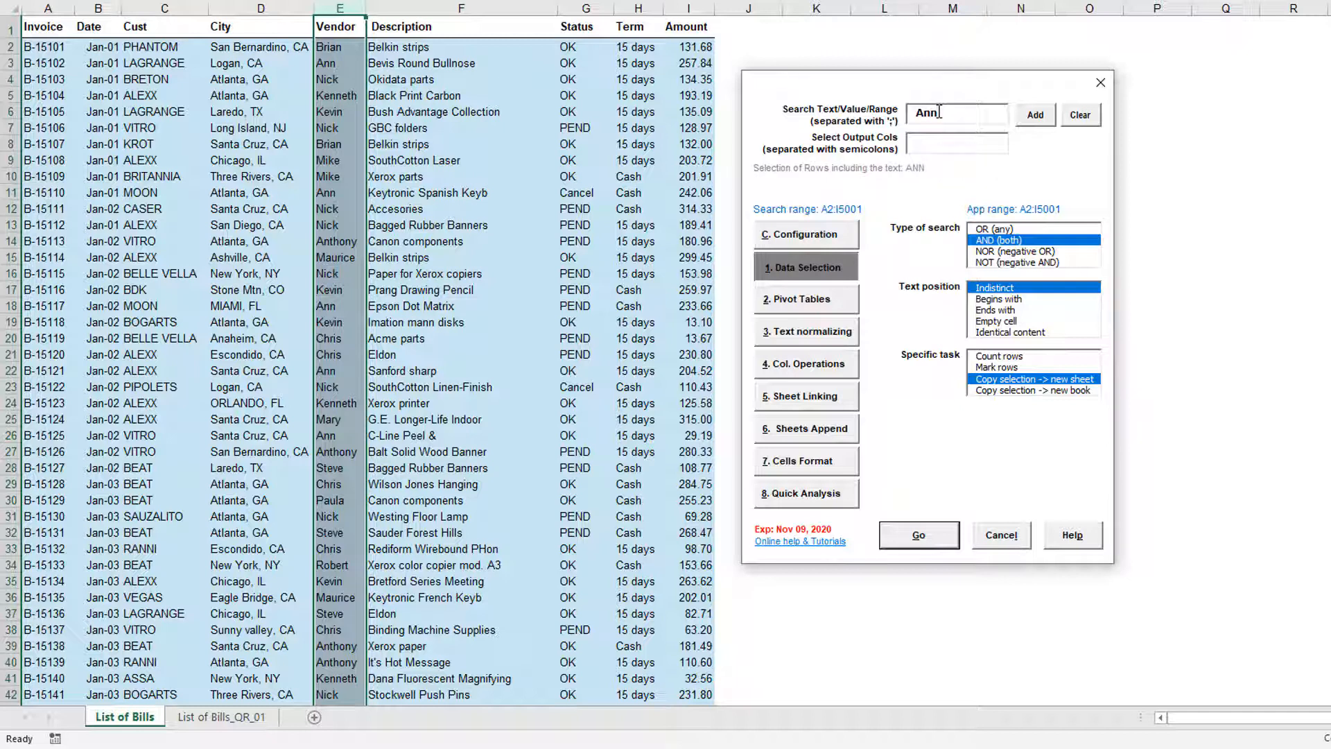
{"action": "left_click", "coordinate": [950, 539]}
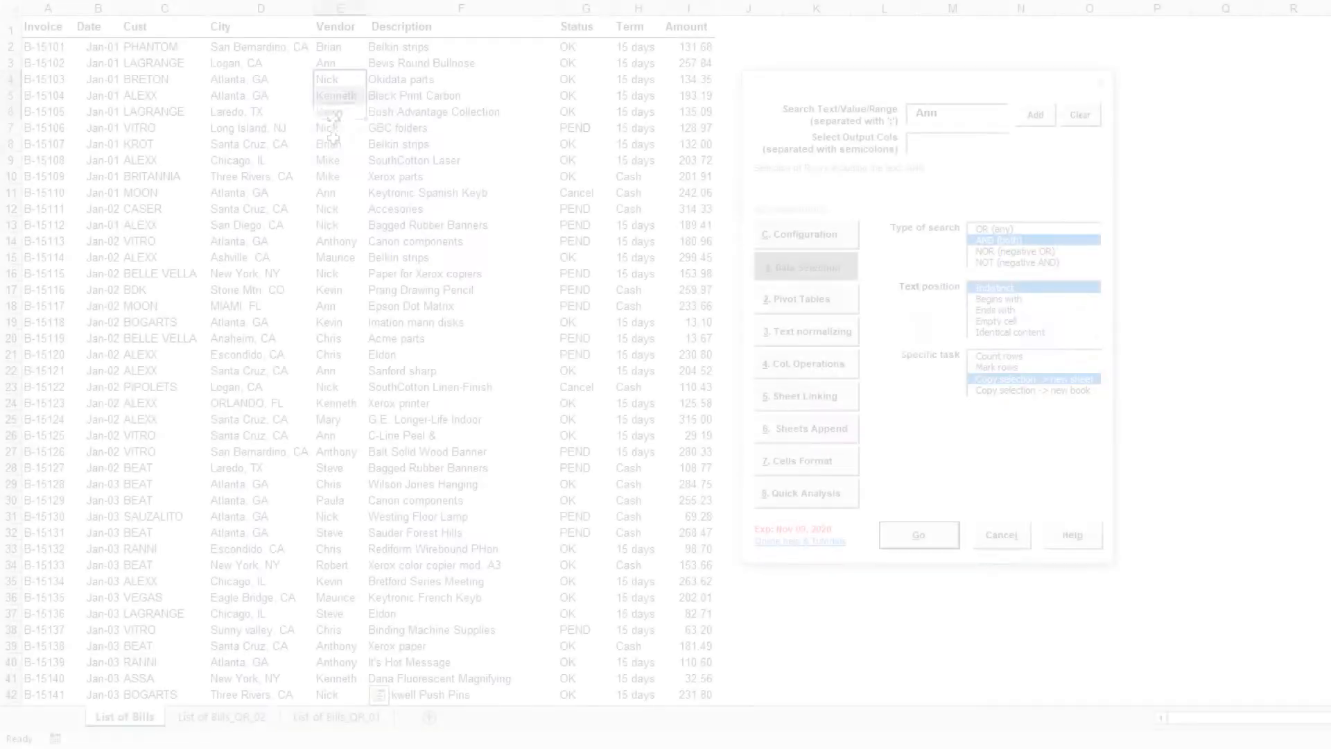
Select the Vendor range E4:E34 and copy rows containing Ann within it to a new sheet
{"action": "left_click_drag", "start_coordinate": [344, 467], "coordinate": [340, 564]}
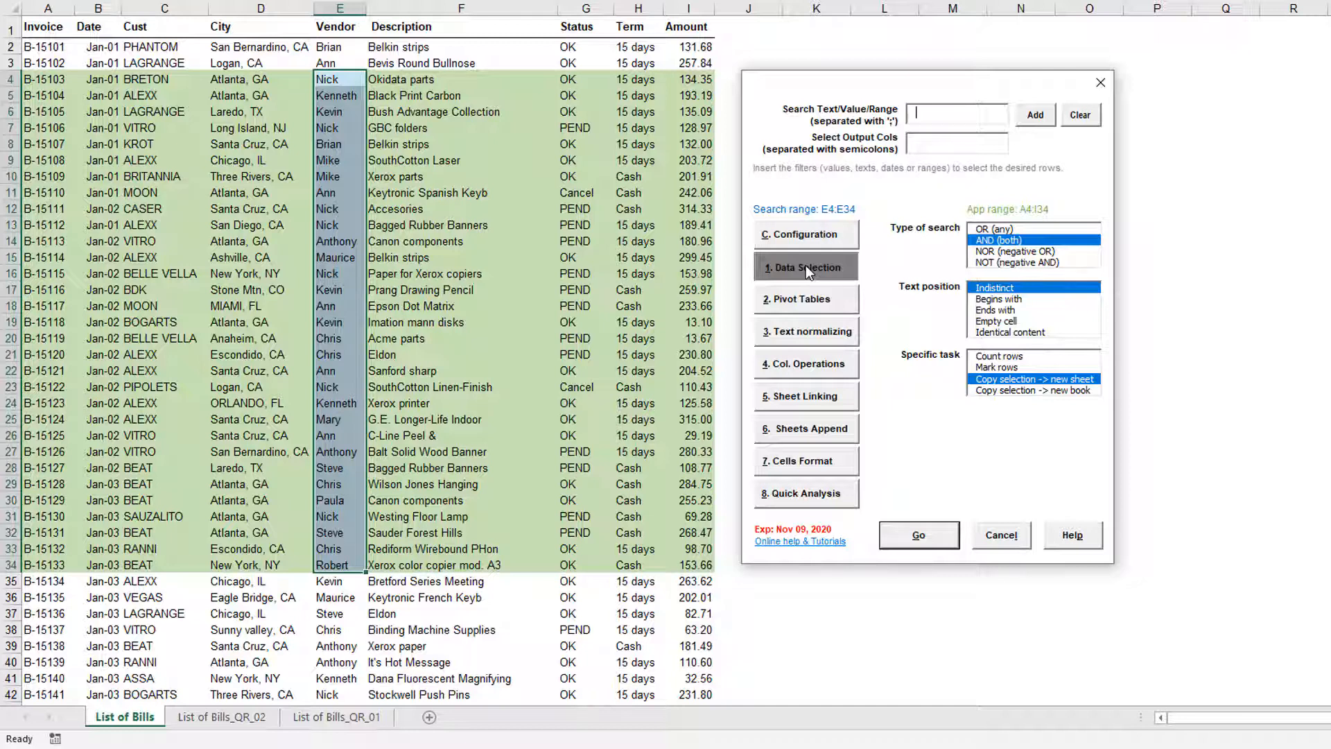
{"action": "type", "text": "Ann"}
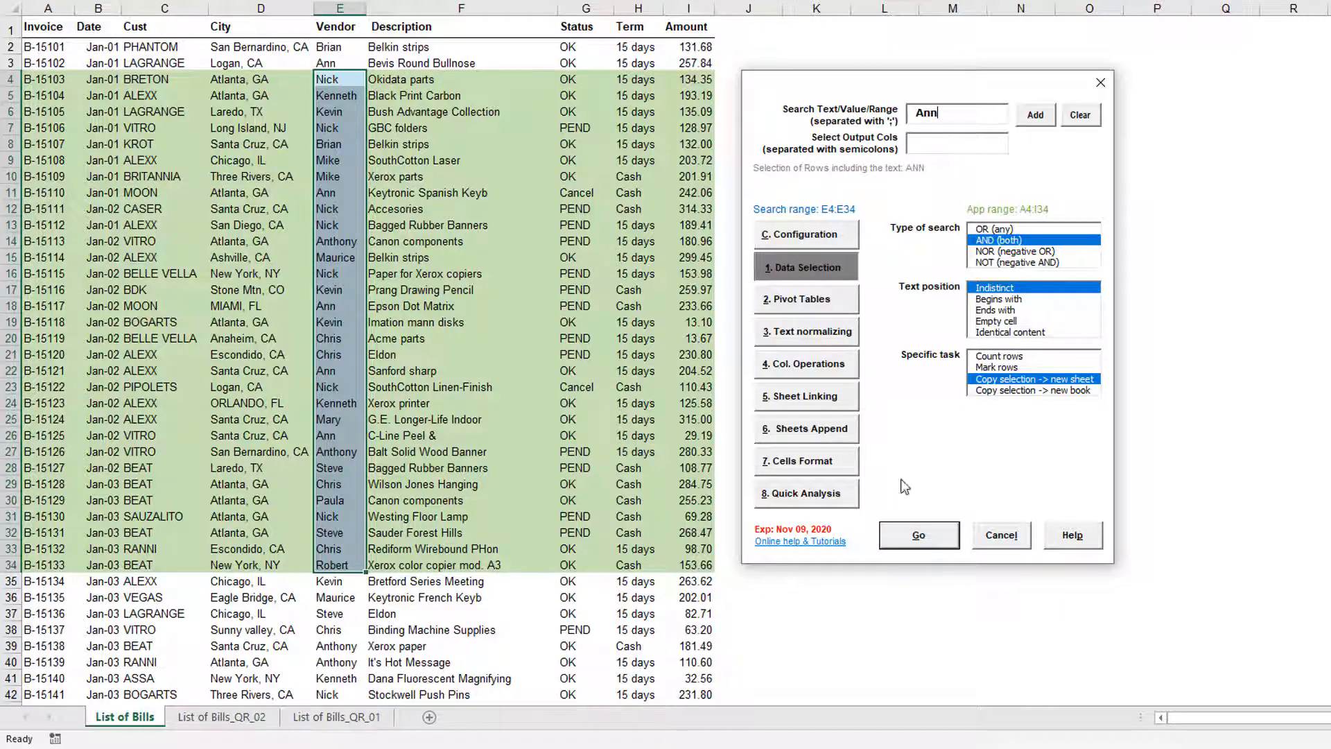
{"action": "left_click", "coordinate": [940, 537]}
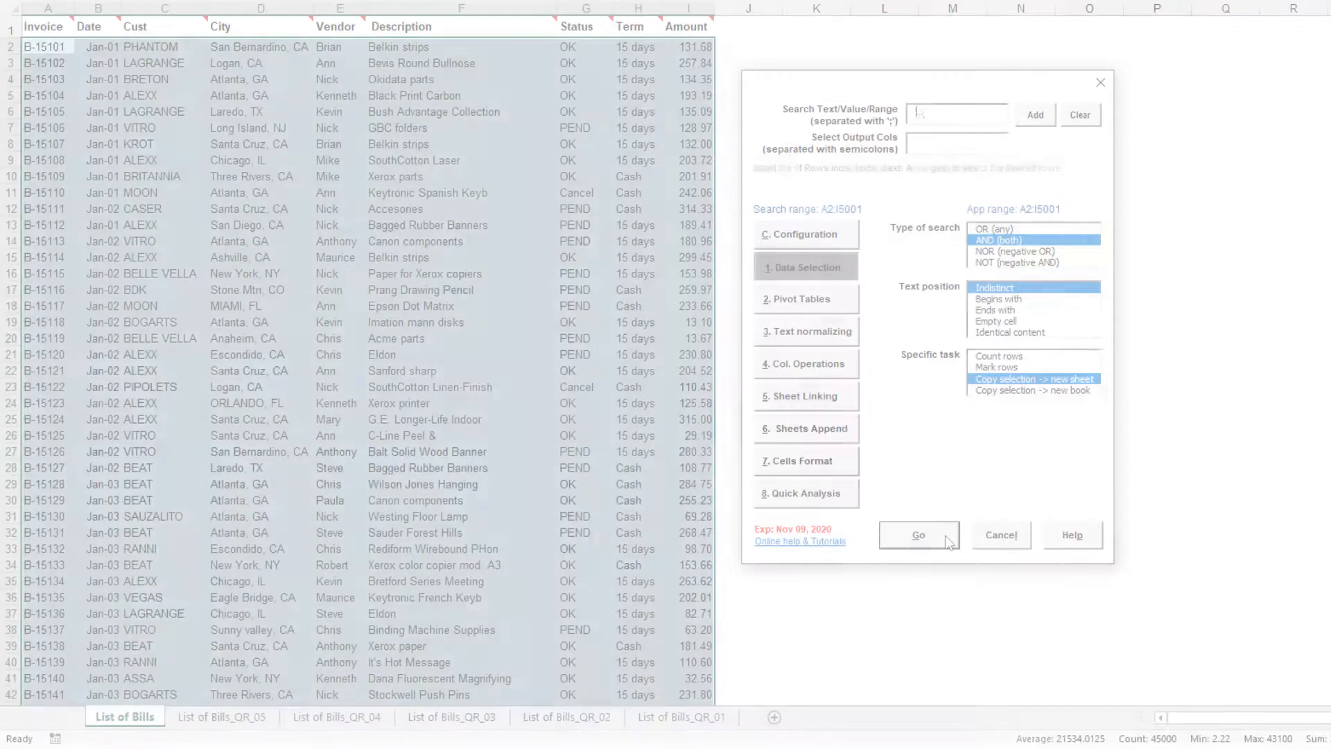
Copy rows matching the combined criteria ALEXX;NICK;/M10;100>200 to a new sheet
{"action": "type", "text": "ALEXX;"}
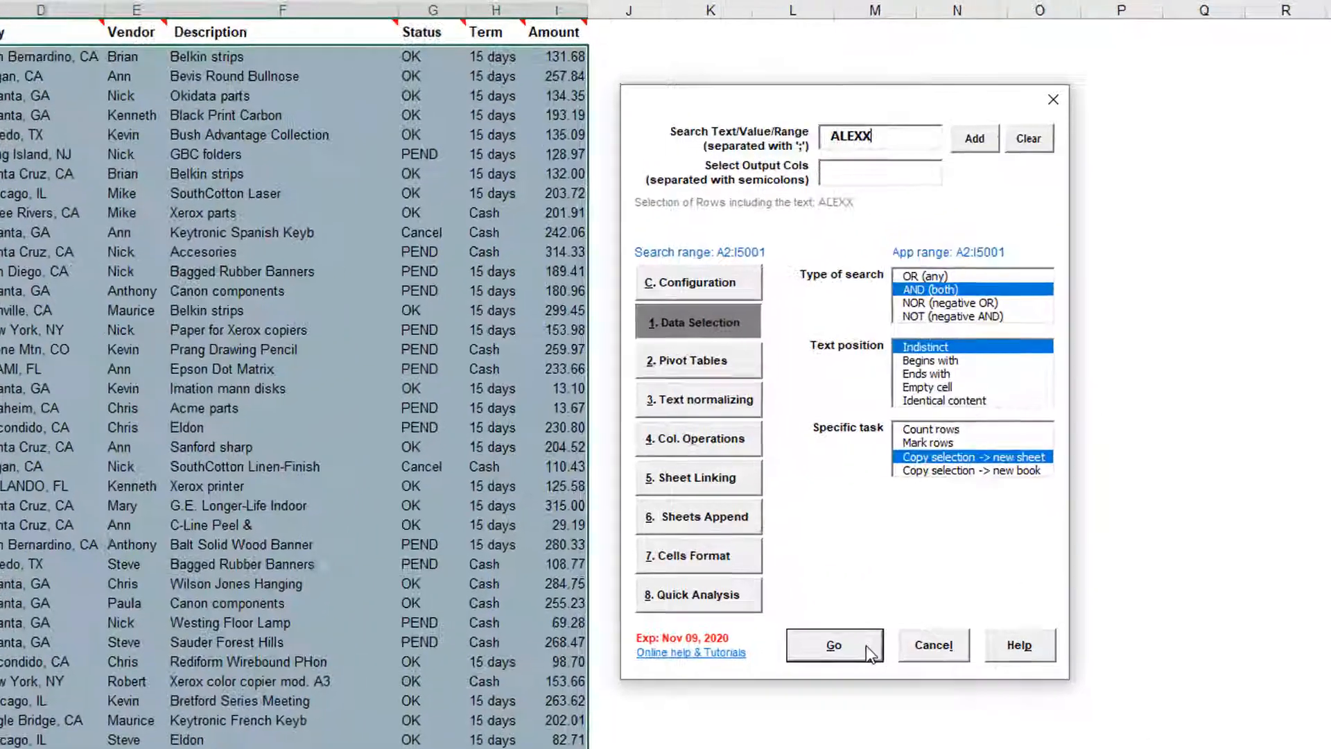
{"action": "type", "text": "NICK"}
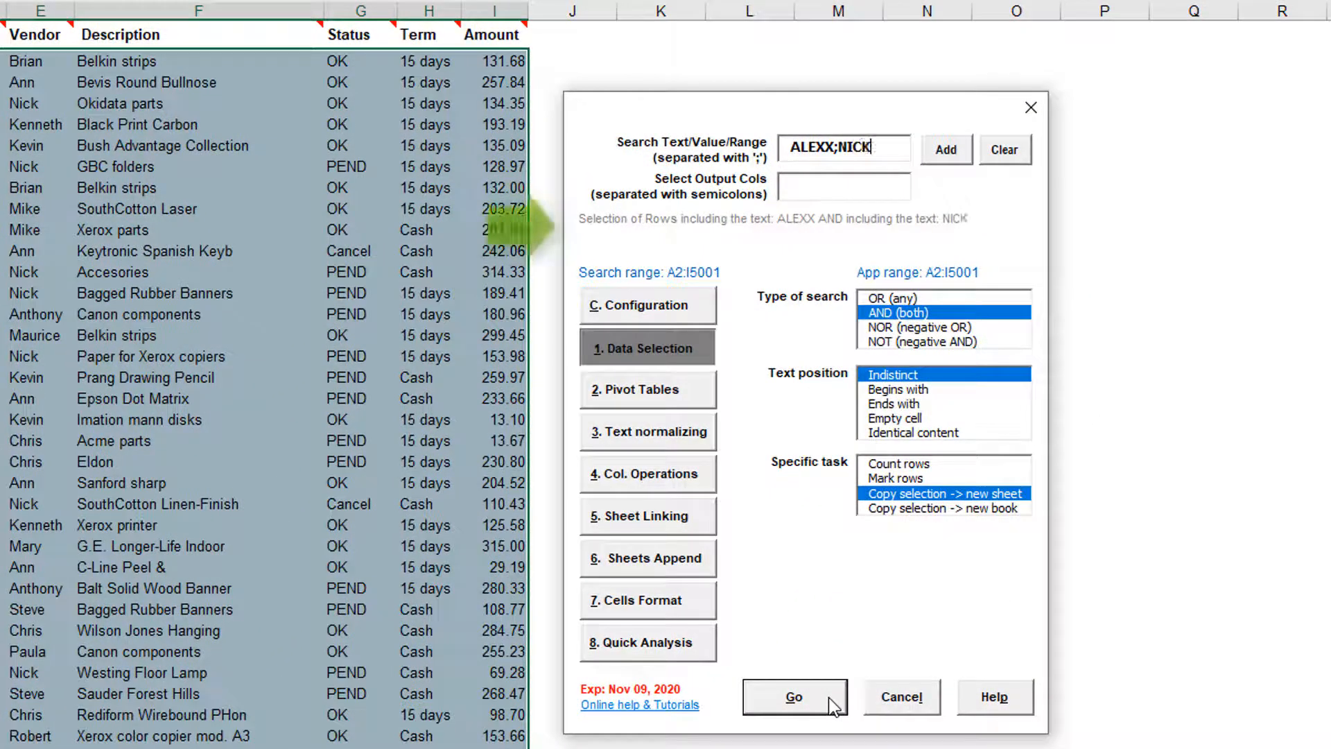
{"action": "type", "text": ";/M"}
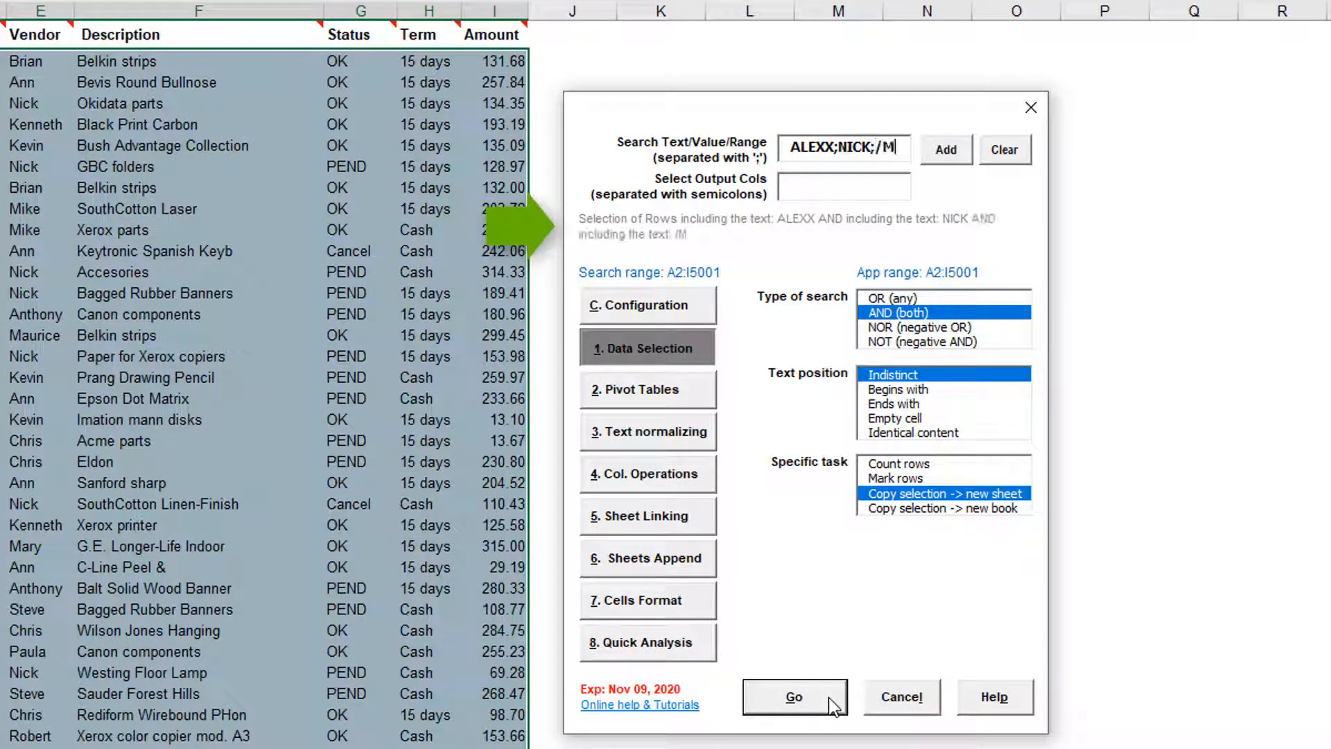
{"action": "type", "text": "10"}
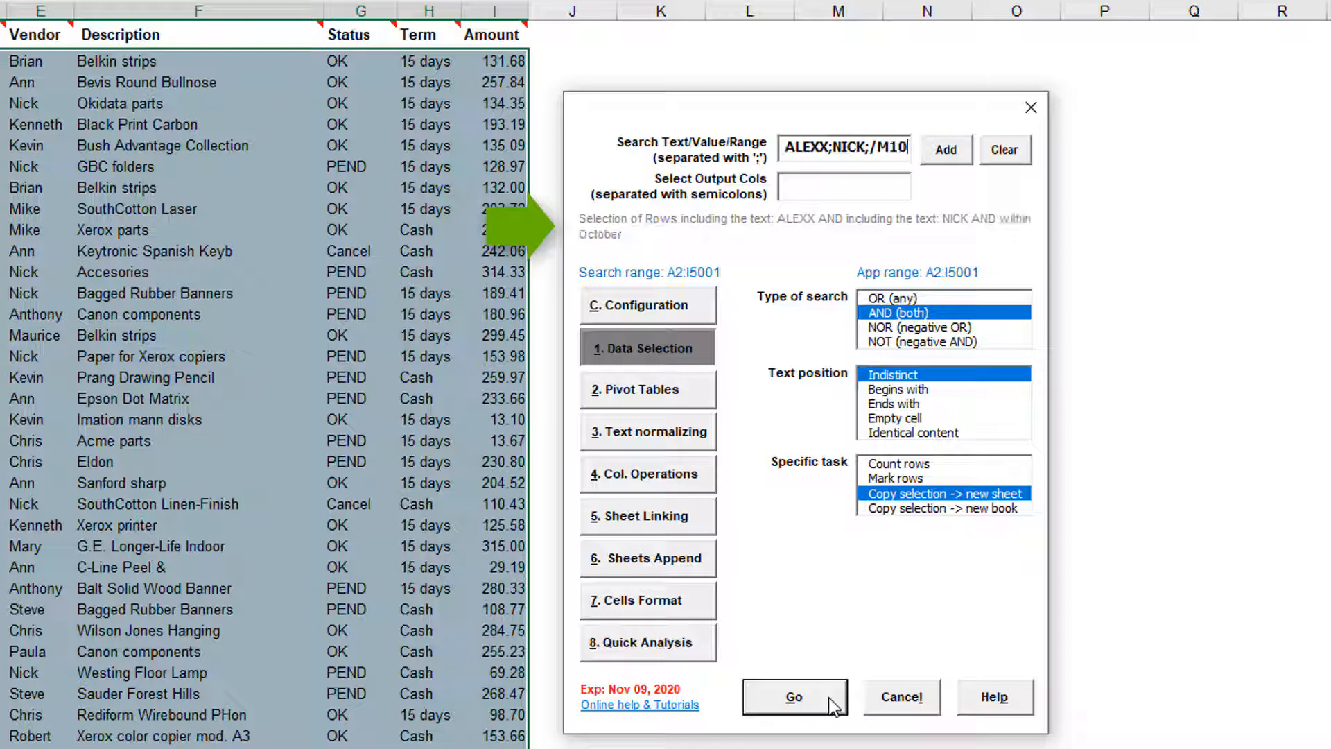
{"action": "type", "text": ";100>200"}
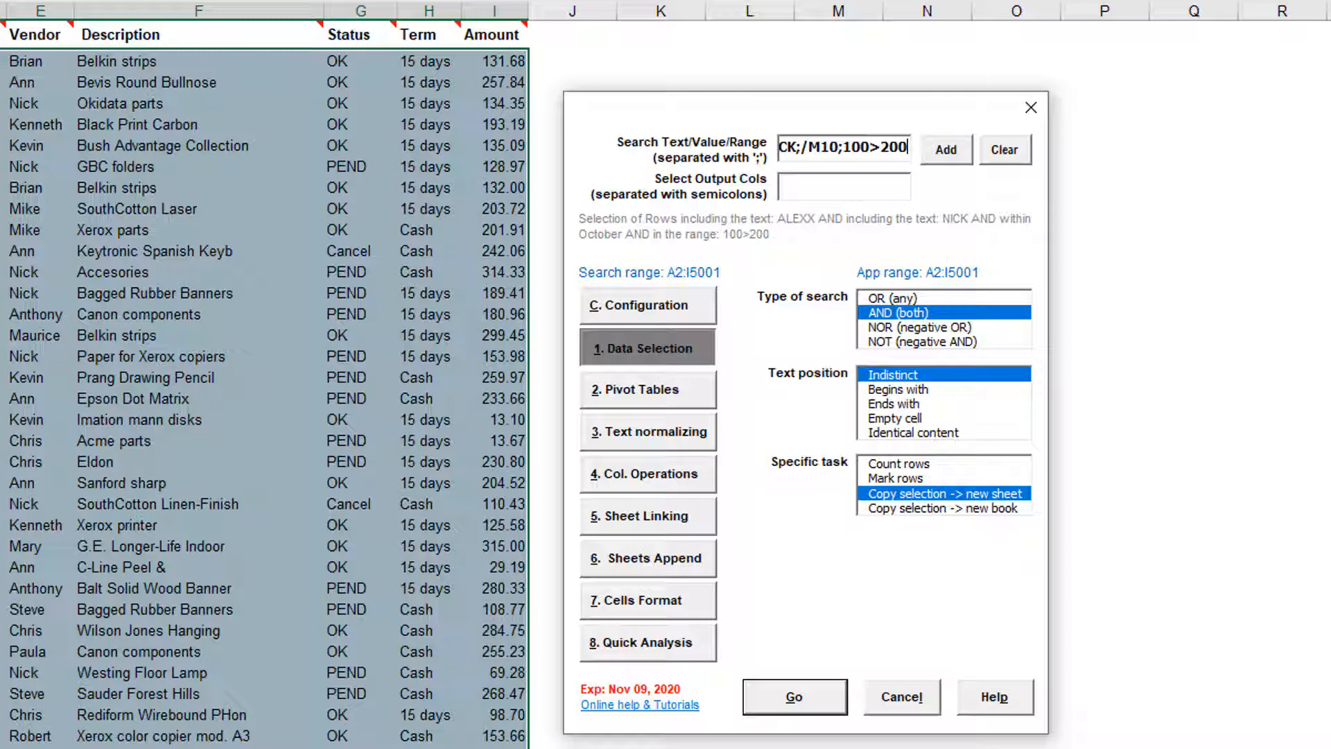
{"action": "left_click", "coordinate": [838, 698]}
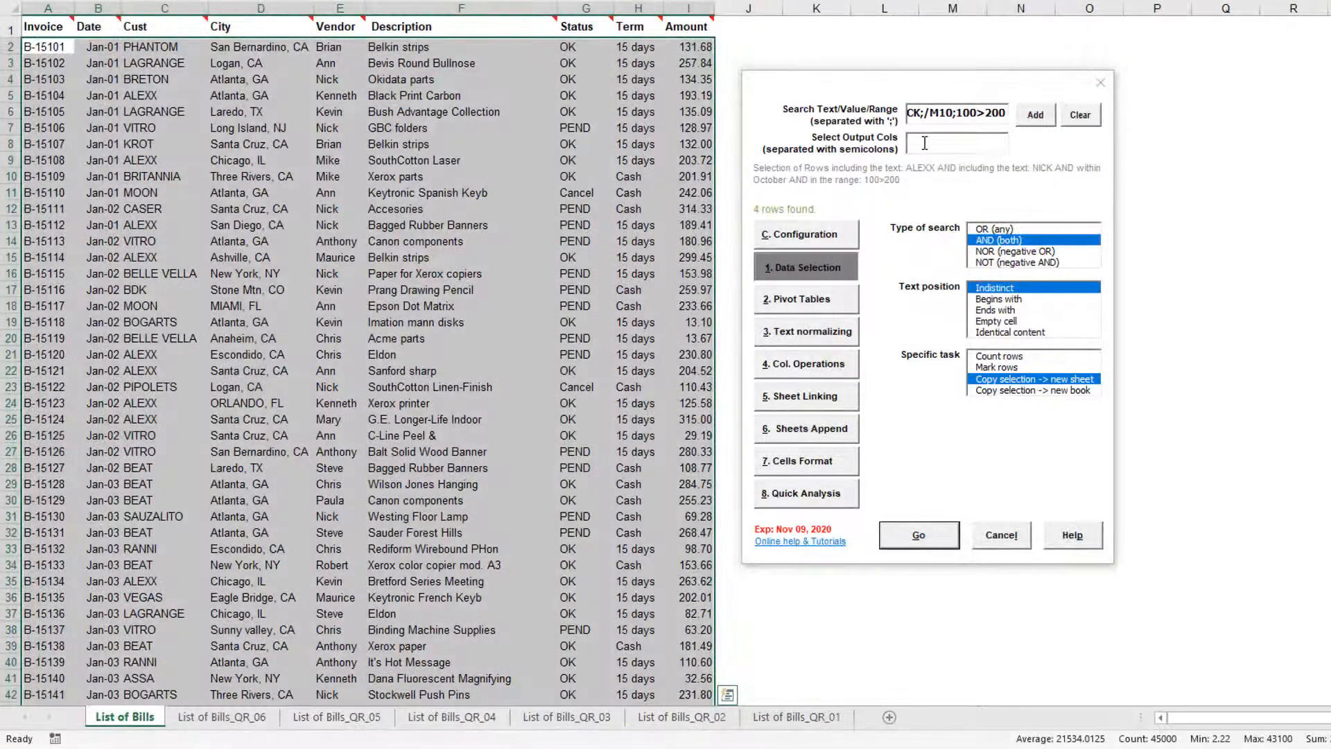
Set the output columns to B+F+I+D+A and run the same selection again
{"action": "left_click", "coordinate": [924, 143]}
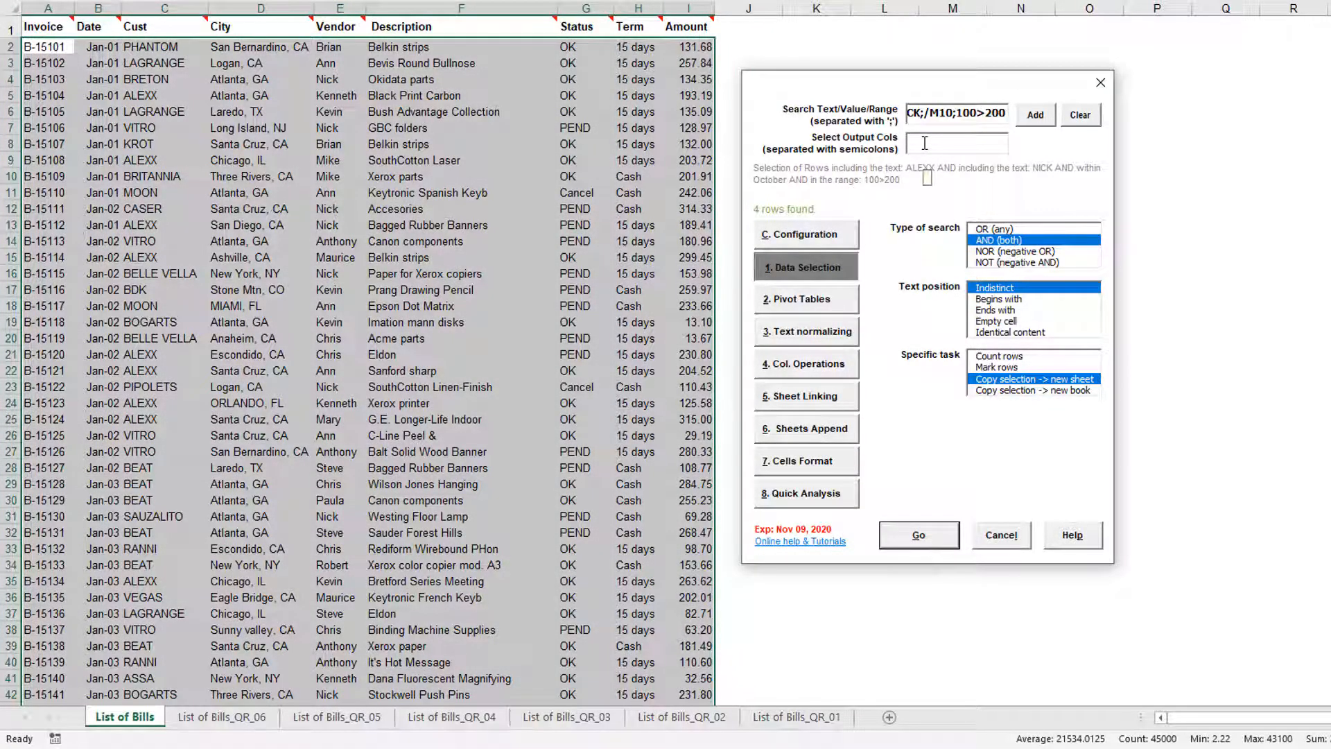
{"action": "type", "text": "B+F+I+D+A"}
{"action": "left_click", "coordinate": [947, 535]}
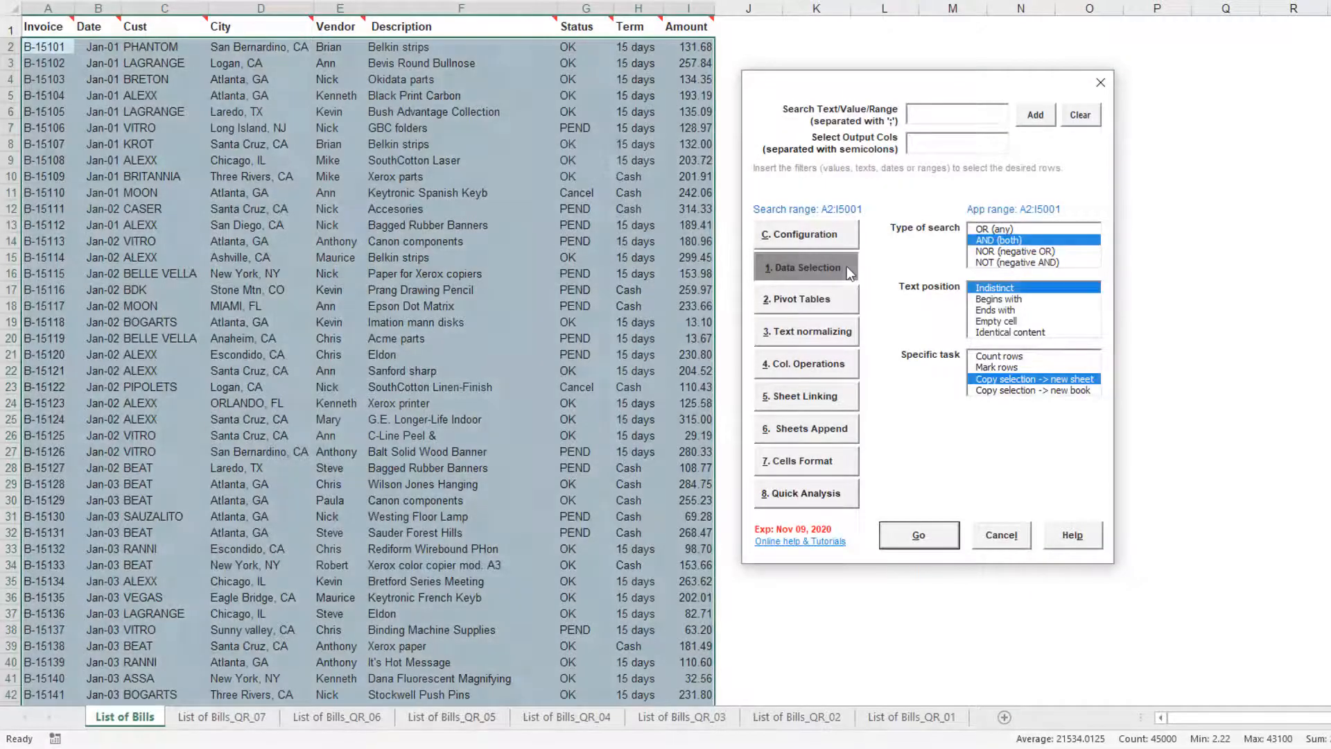
Select the rows within April by entering the criterion /M4 and running it
{"action": "type", "text": "/"}
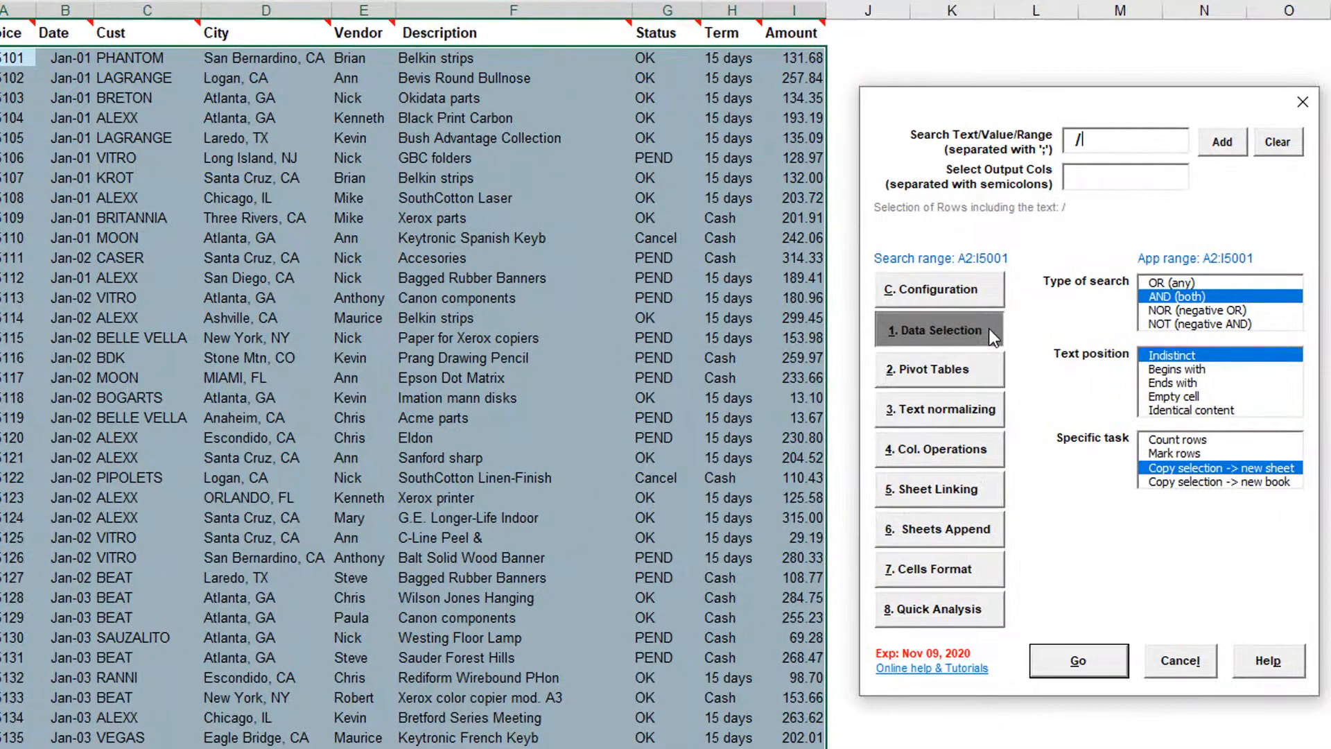
{"action": "type", "text": "M4"}
{"action": "key", "text": "Return"}
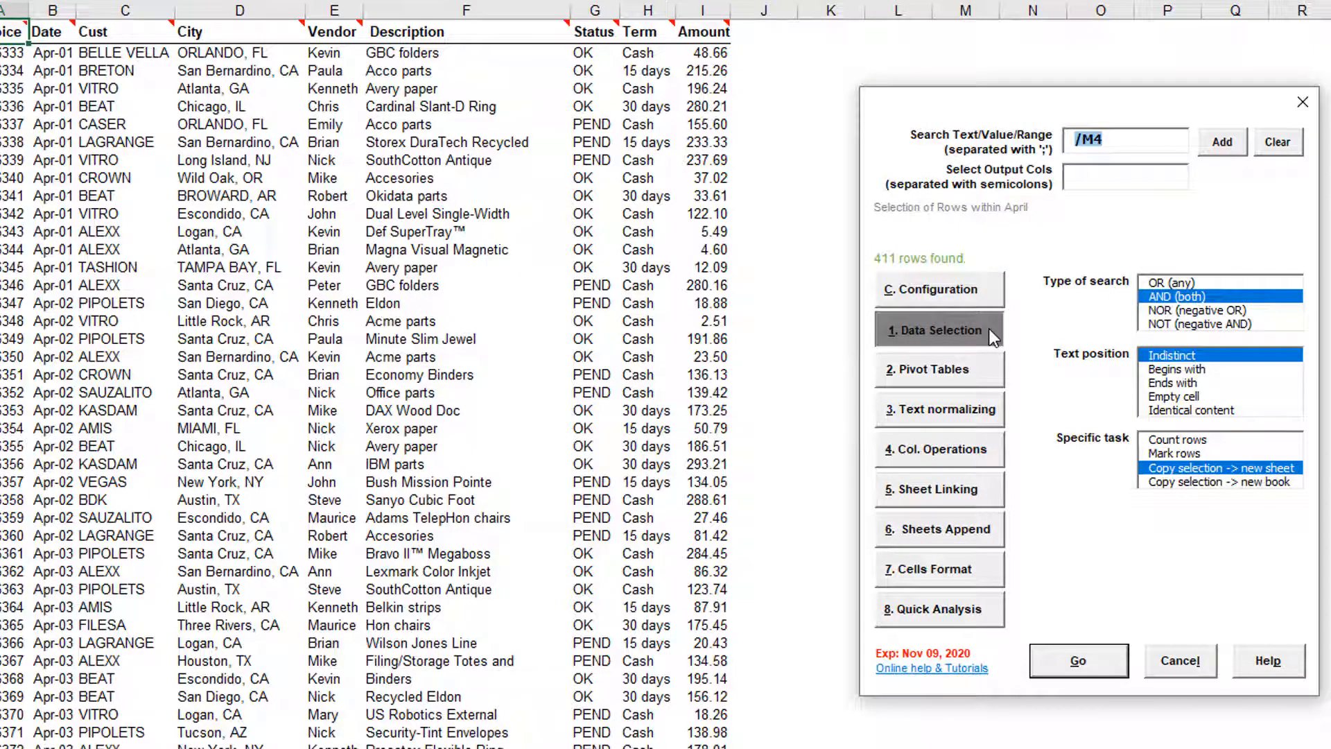
Select the rows dated April 25 by entering the criterion /04/25 and running it
{"action": "type", "text": "/"}
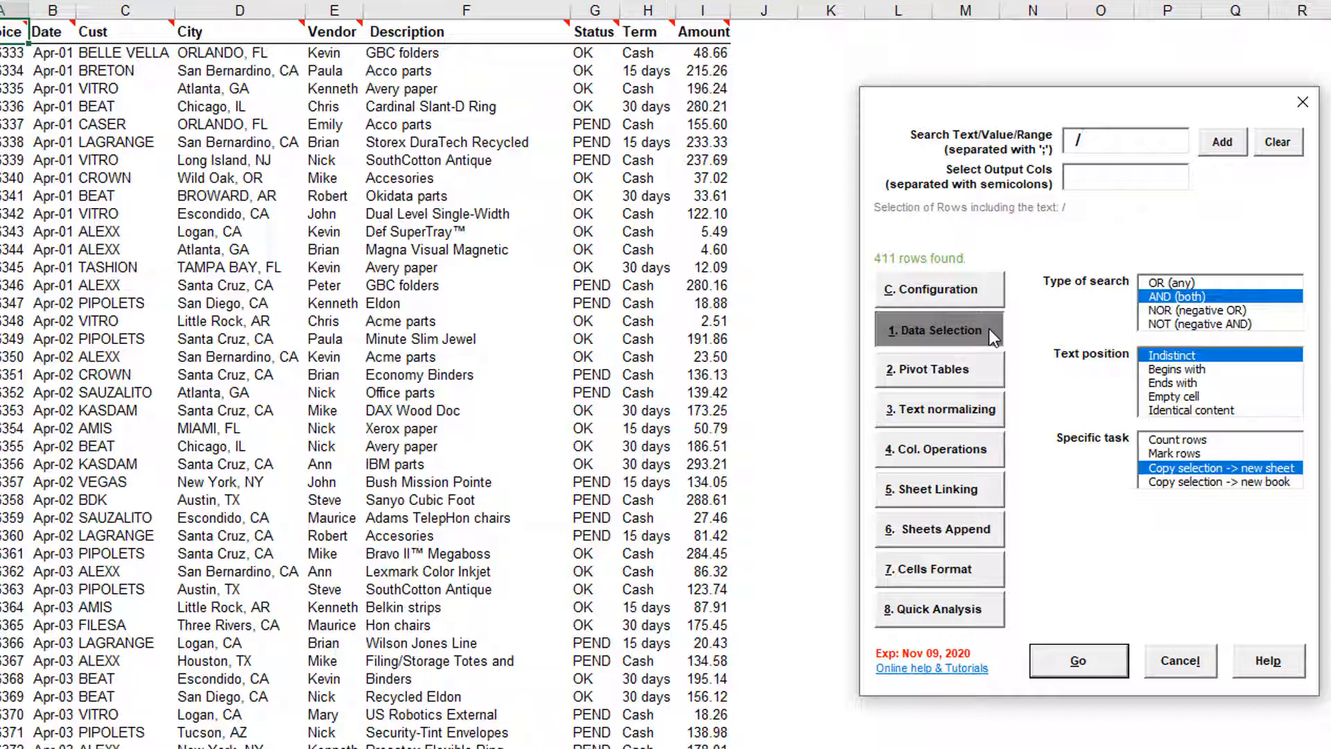
{"action": "type", "text": "04/25"}
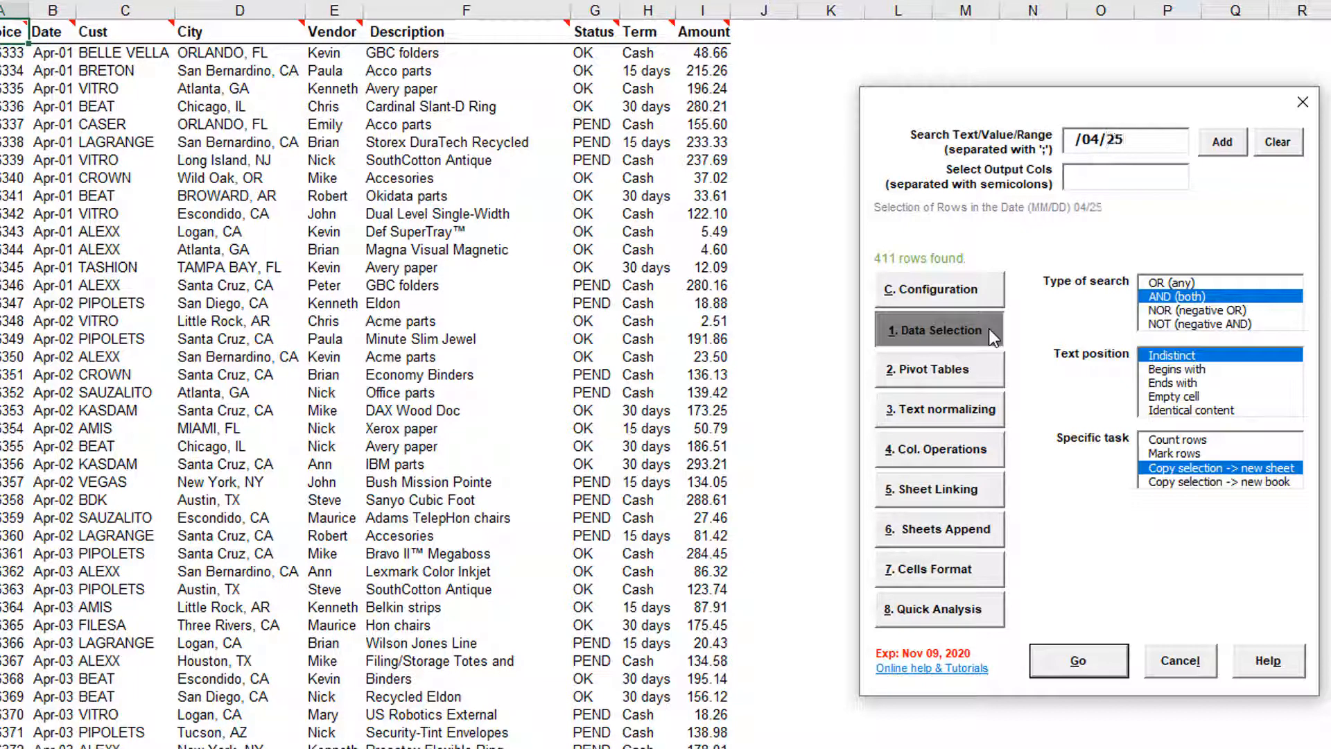
{"action": "key", "text": "Return"}
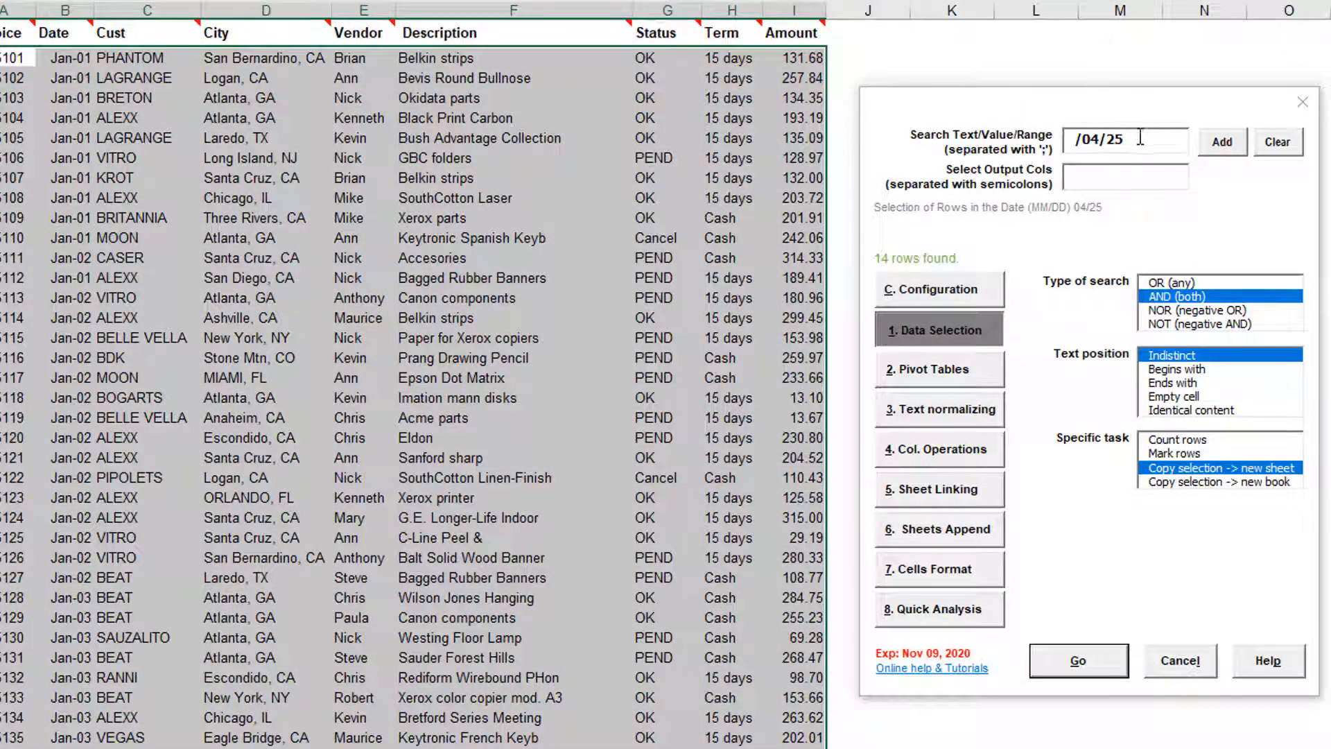
Replace the criterion with /Q3 and run the selection for the third quarter
{"action": "left_click_drag", "start_coordinate": [1124, 138], "coordinate": [1082, 137]}
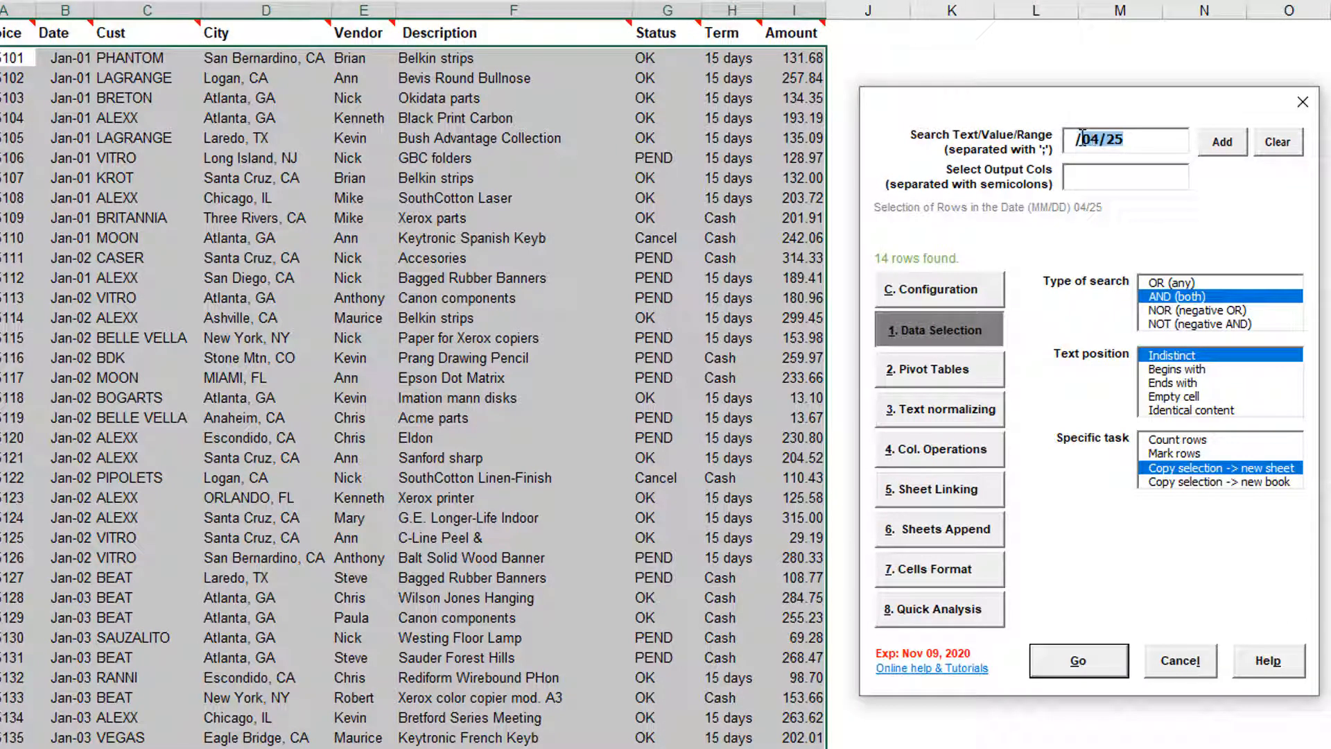
{"action": "key", "text": "BackSpace"}
{"action": "type", "text": "Q3"}
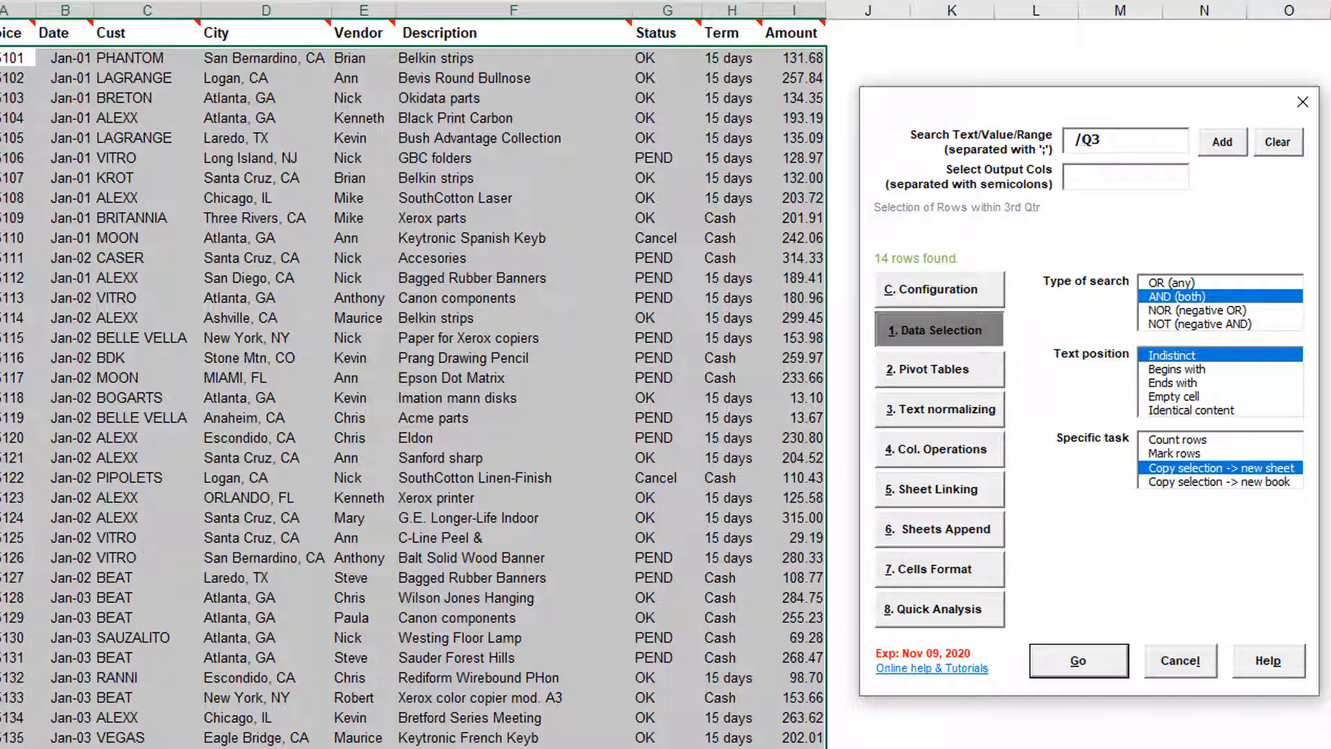
{"action": "left_click", "coordinate": [1112, 667]}
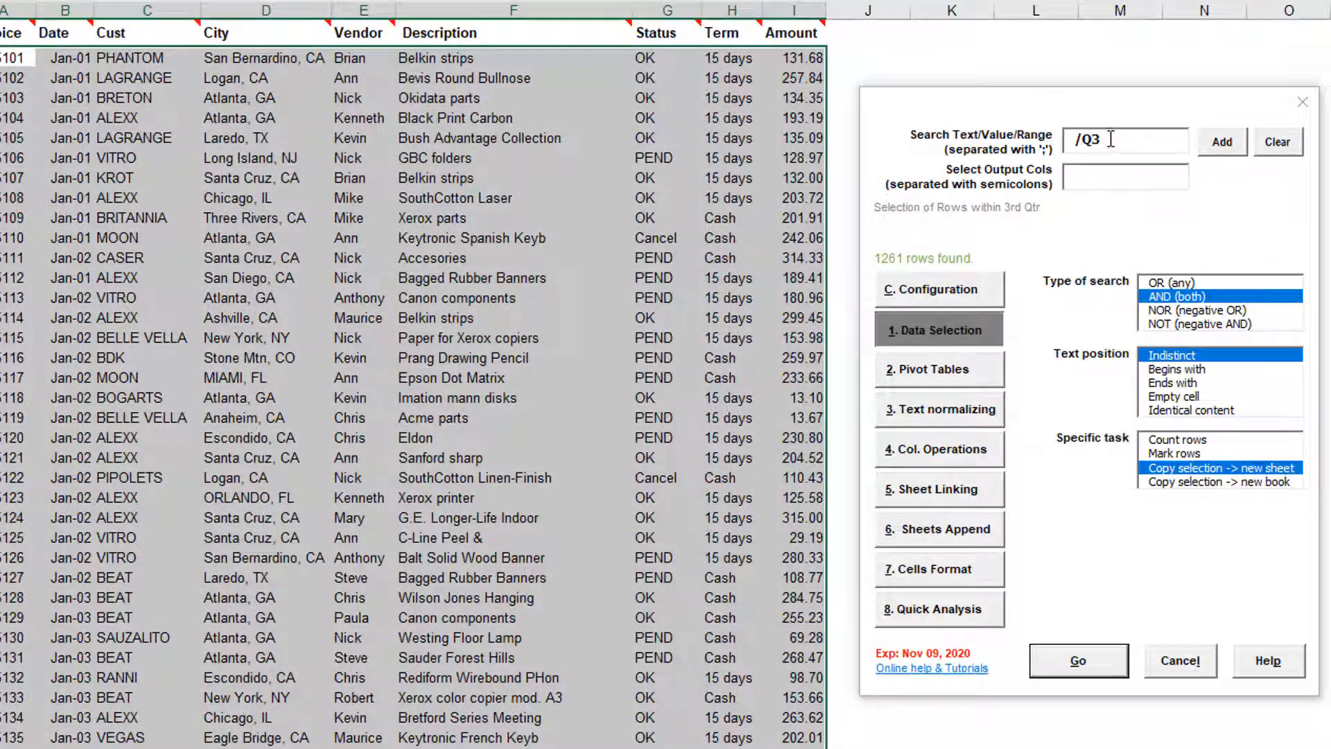
Replace the criterion with /S2 and run the selection
{"action": "left_click_drag", "start_coordinate": [1110, 139], "coordinate": [1084, 139]}
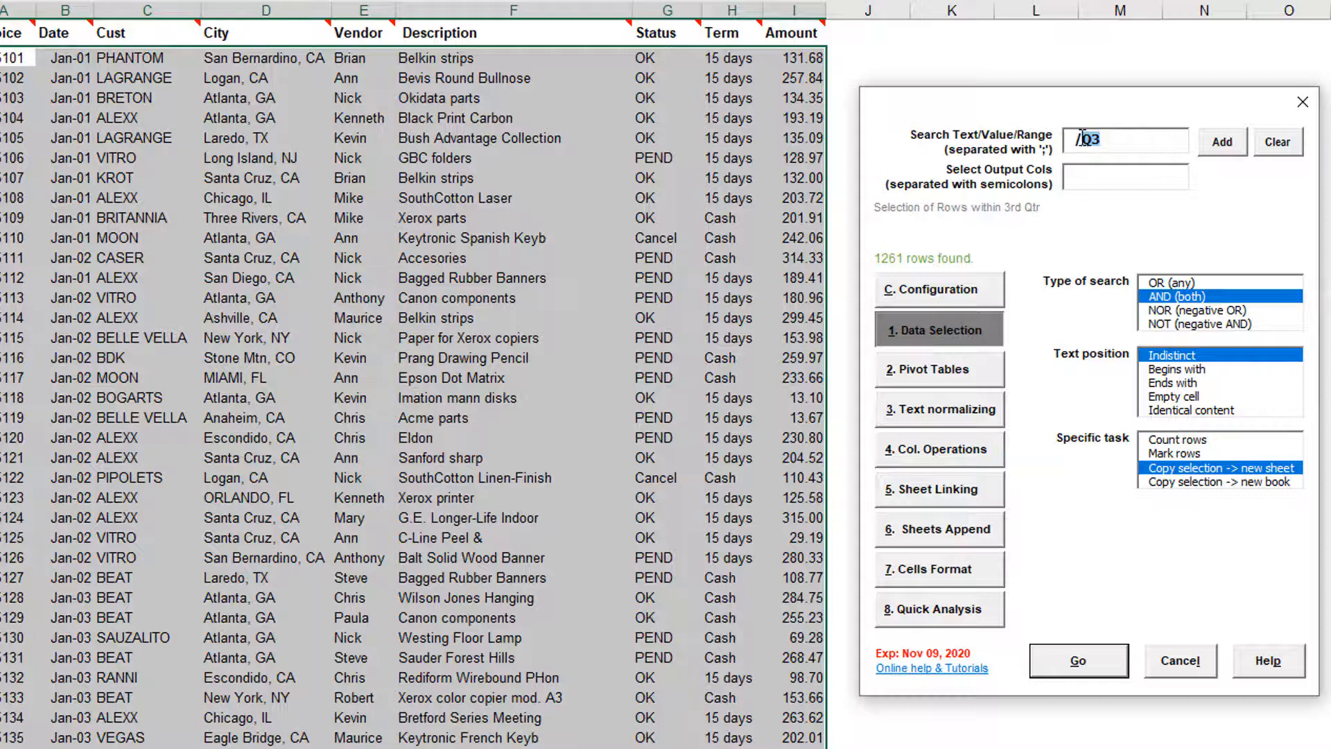
{"action": "type", "text": "S2"}
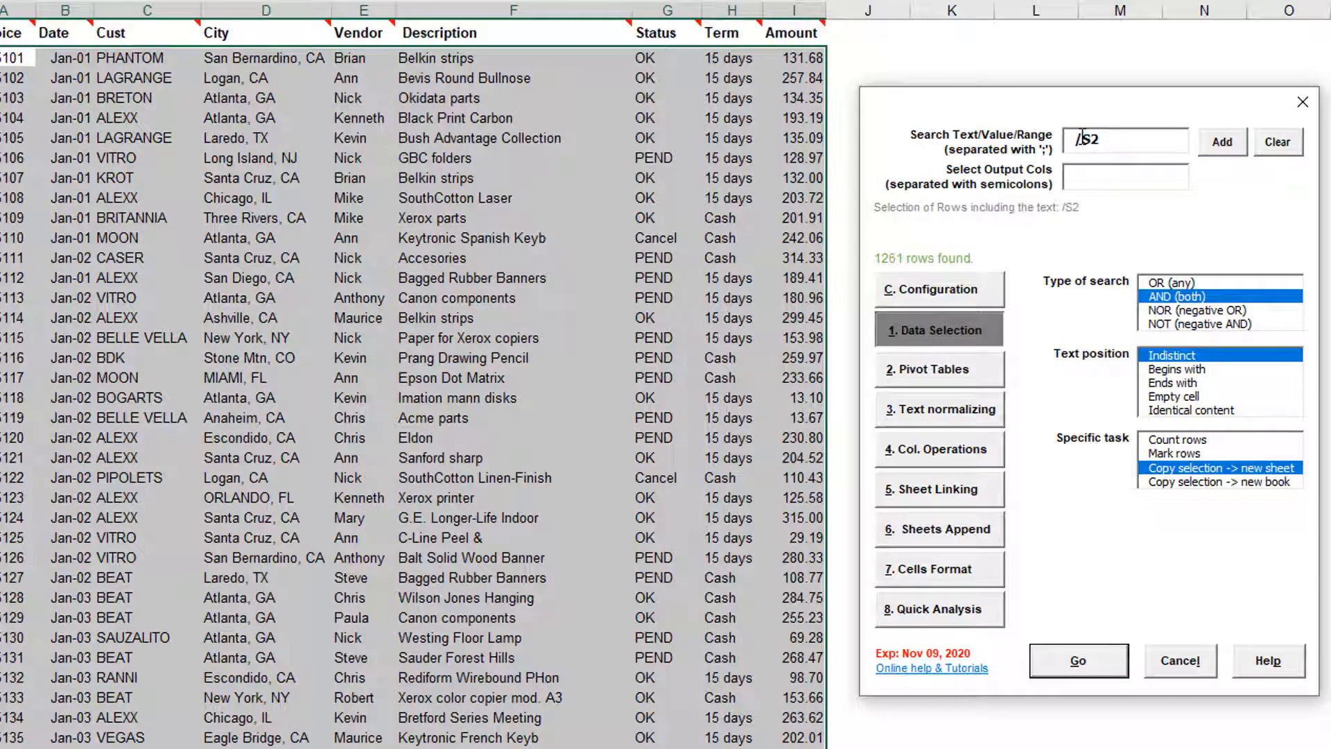
{"action": "left_click", "coordinate": [1109, 660]}
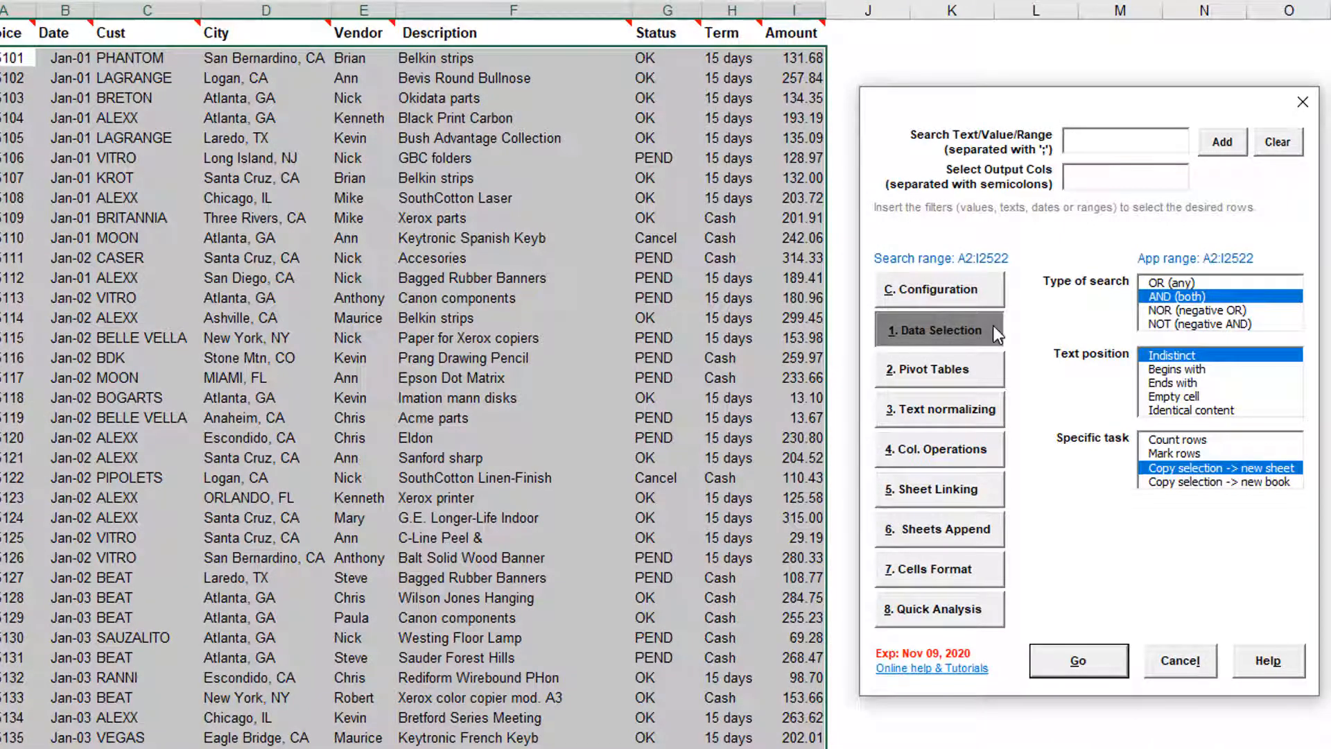
Select rows with values greater than 275 using the criterion >275
{"action": "type", "text": ">"}
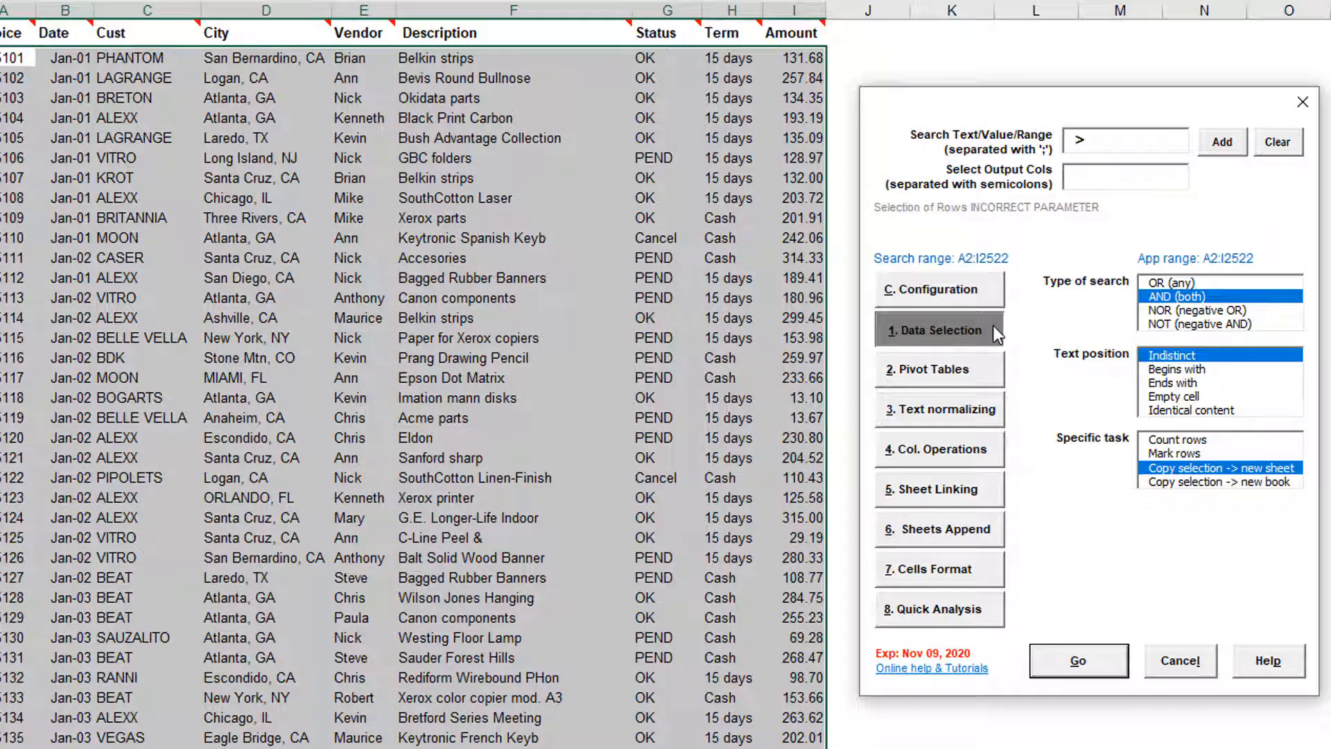
{"action": "type", "text": "275"}
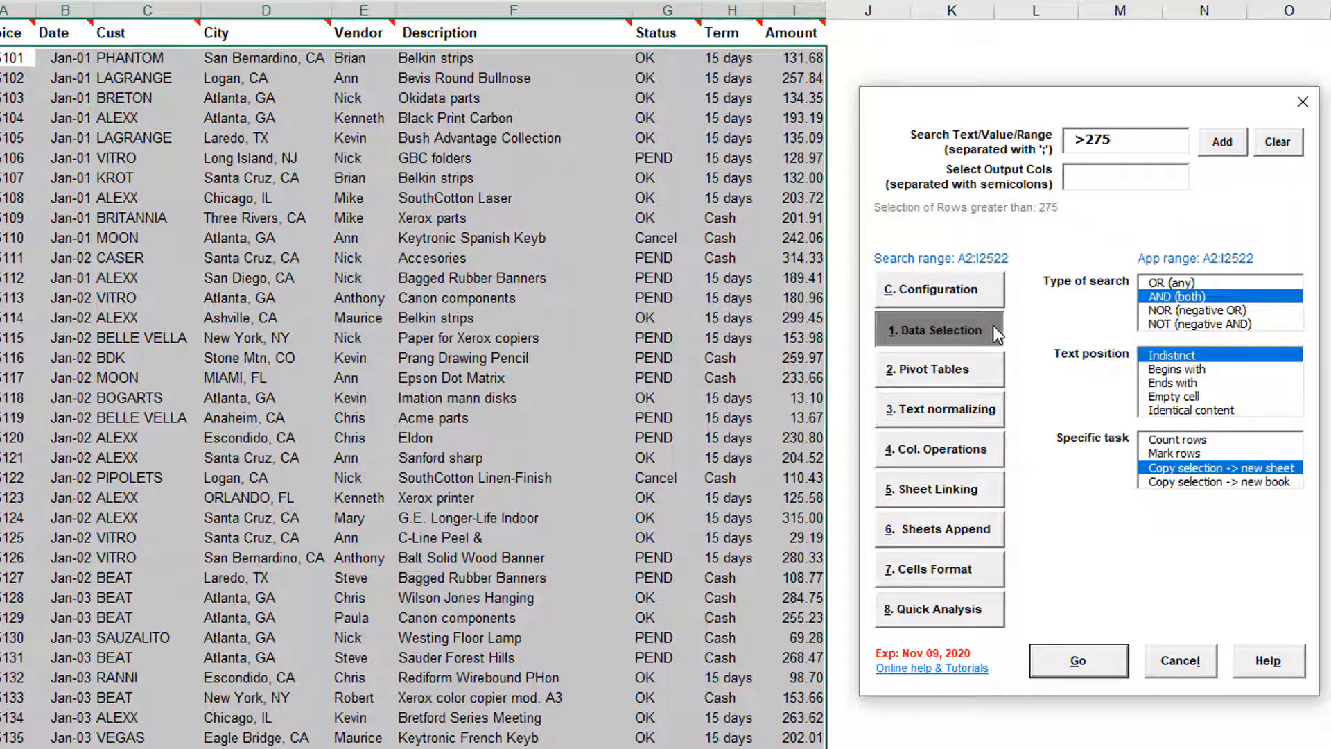
{"action": "left_click", "coordinate": [1113, 660]}
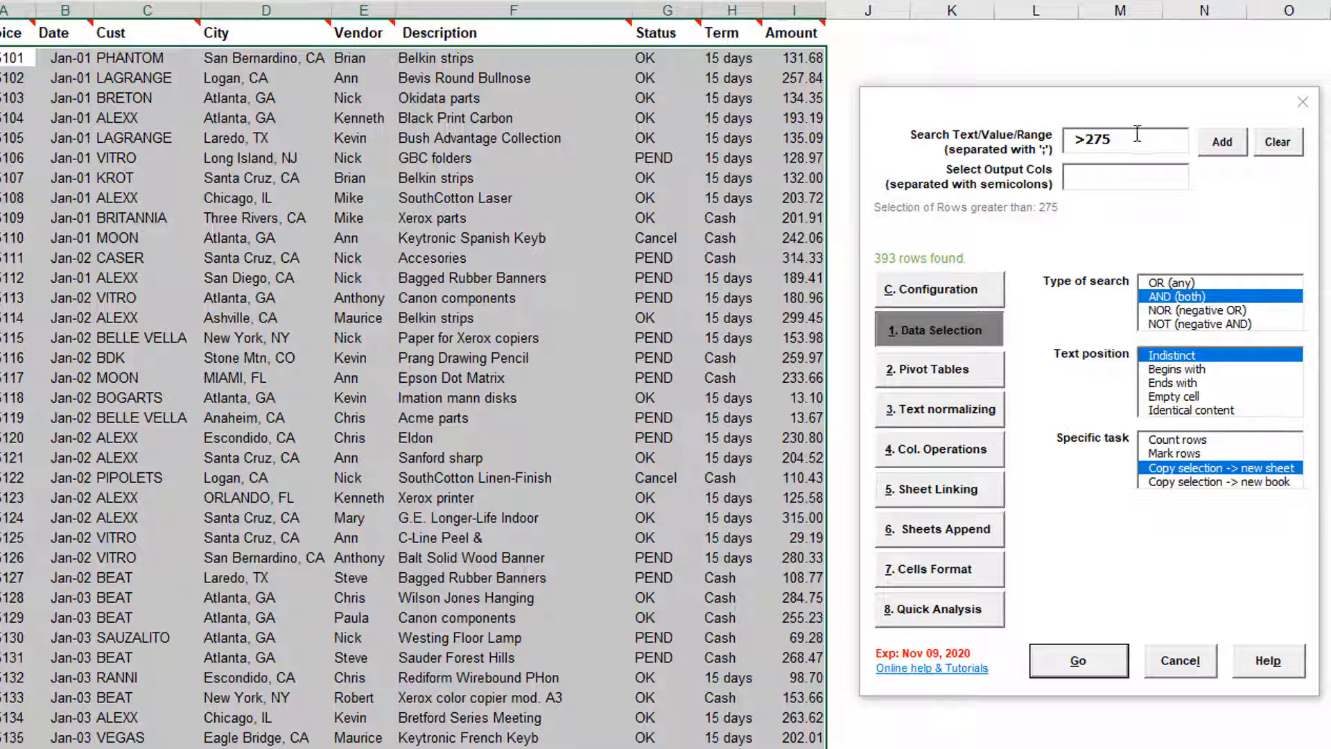
Select rows with values in the range 10>20 and run the selection
{"action": "left_click", "coordinate": [1064, 138]}
{"action": "type", "text": "10"}
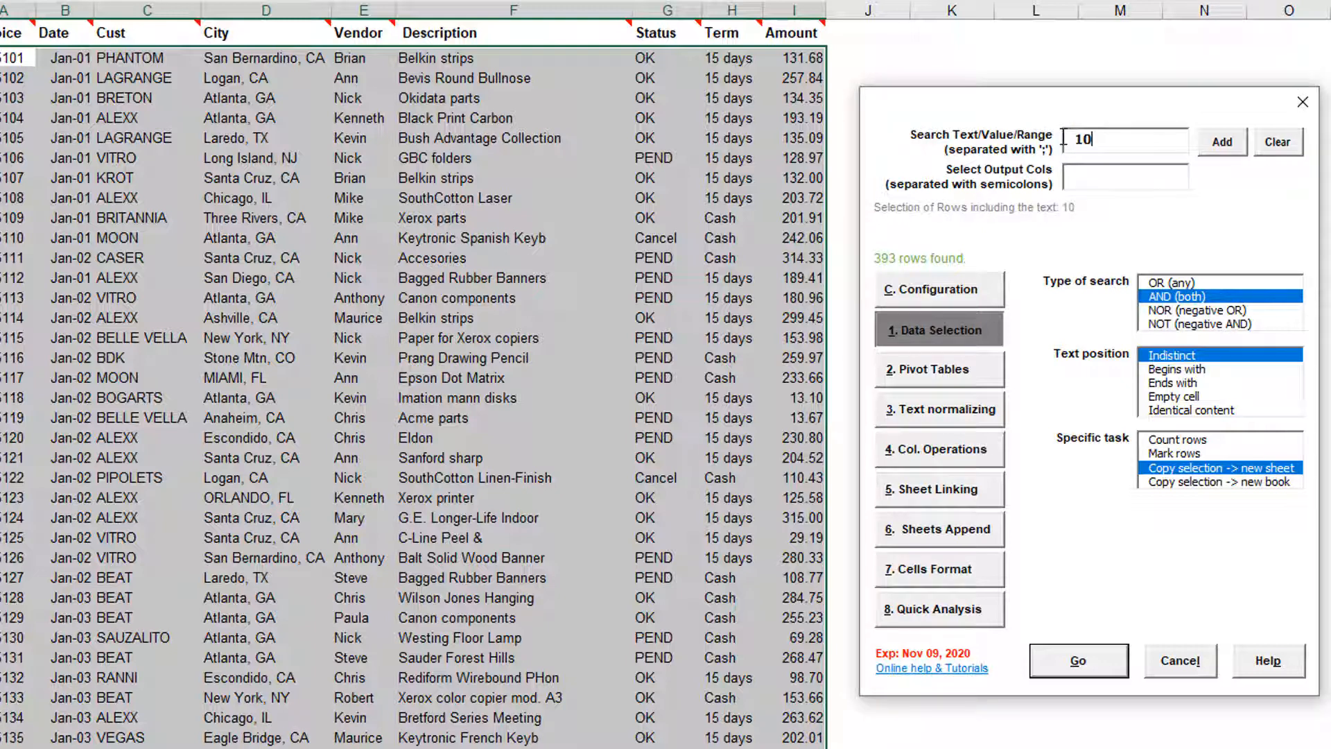
{"action": "type", "text": ">20"}
{"action": "left_click", "coordinate": [1105, 662]}
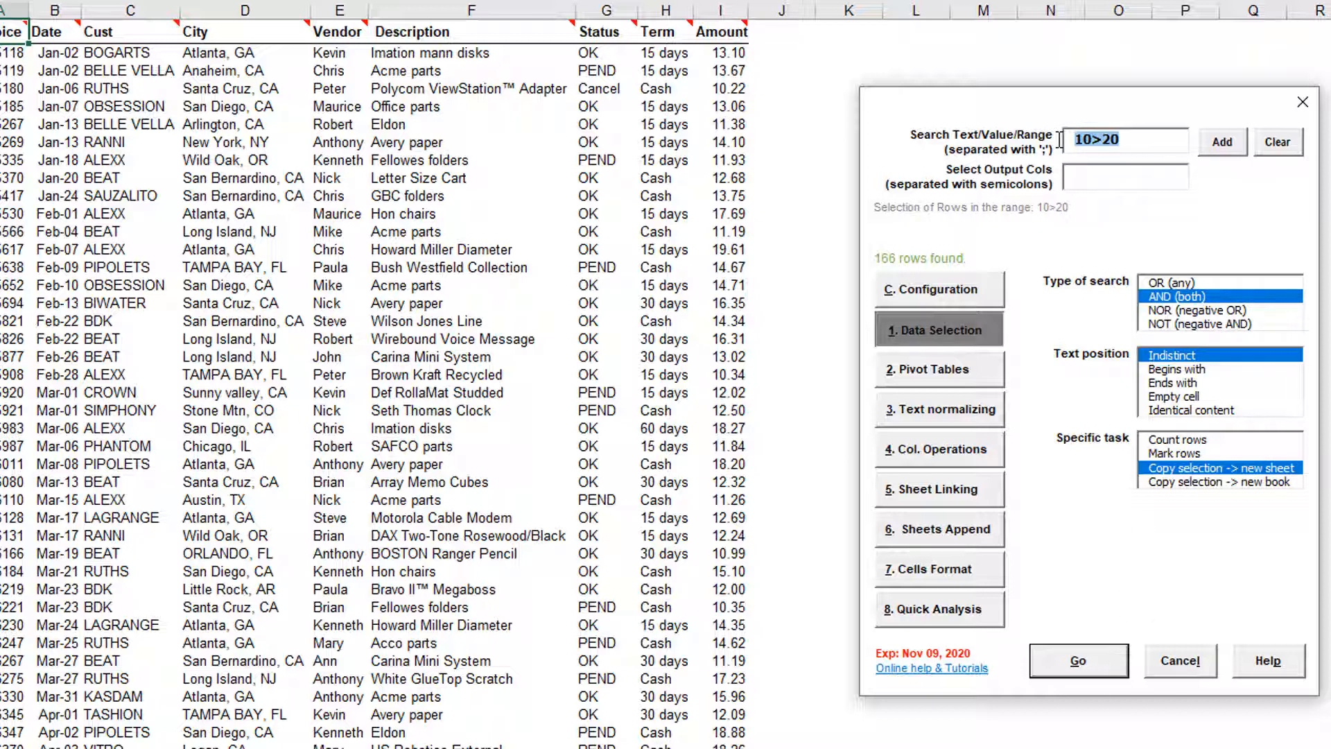
Replace the criterion with >19 and run the selection for values greater than 19
{"action": "type", "text": ">19"}
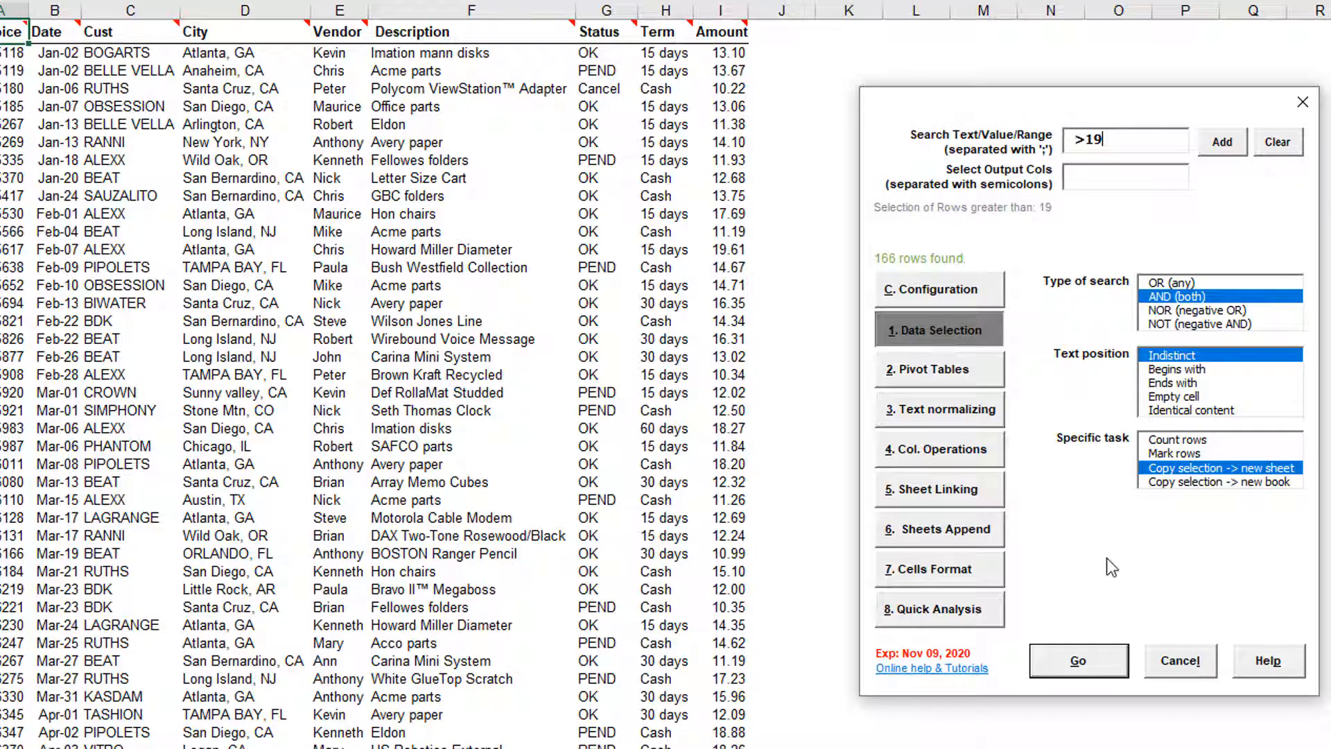
{"action": "left_click", "coordinate": [1109, 661]}
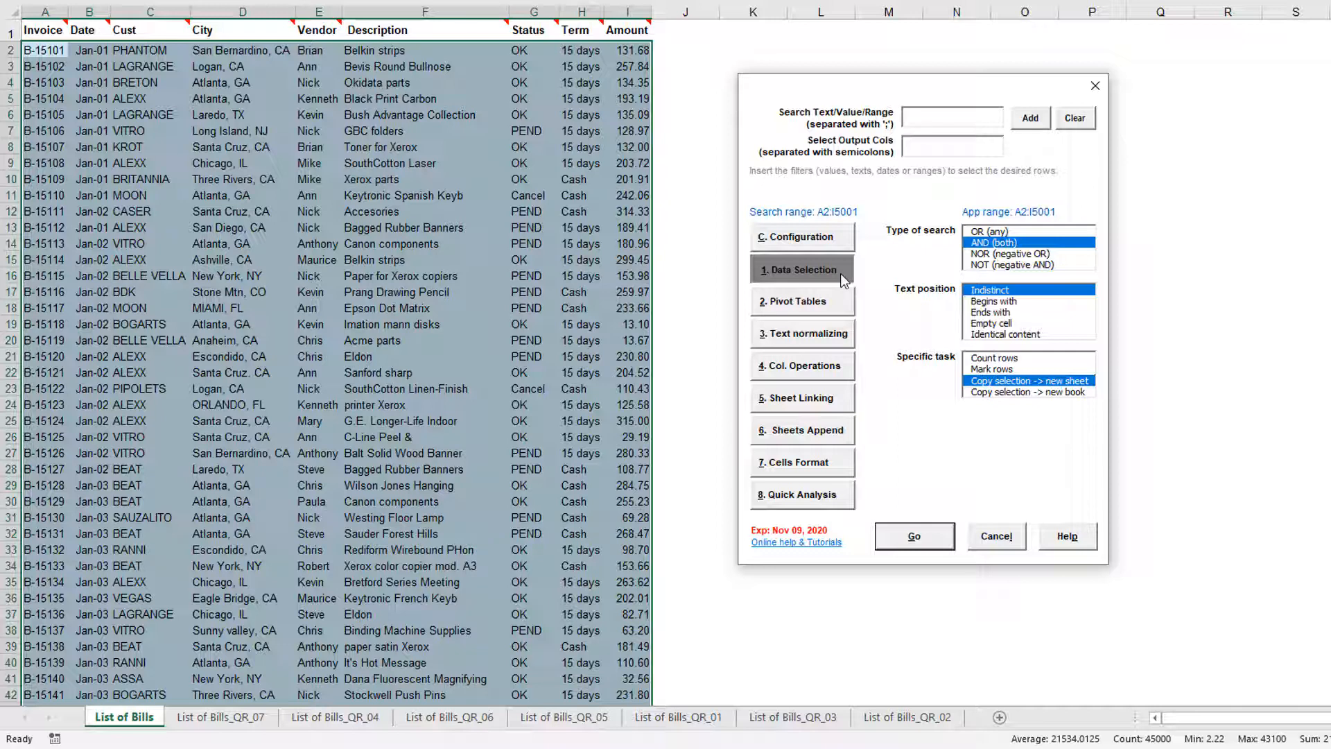
Select rows containing Nick or Mary using criterion Nick;Mary with OR (any) search, copying them to a new sheet
{"action": "type", "text": "Ni"}
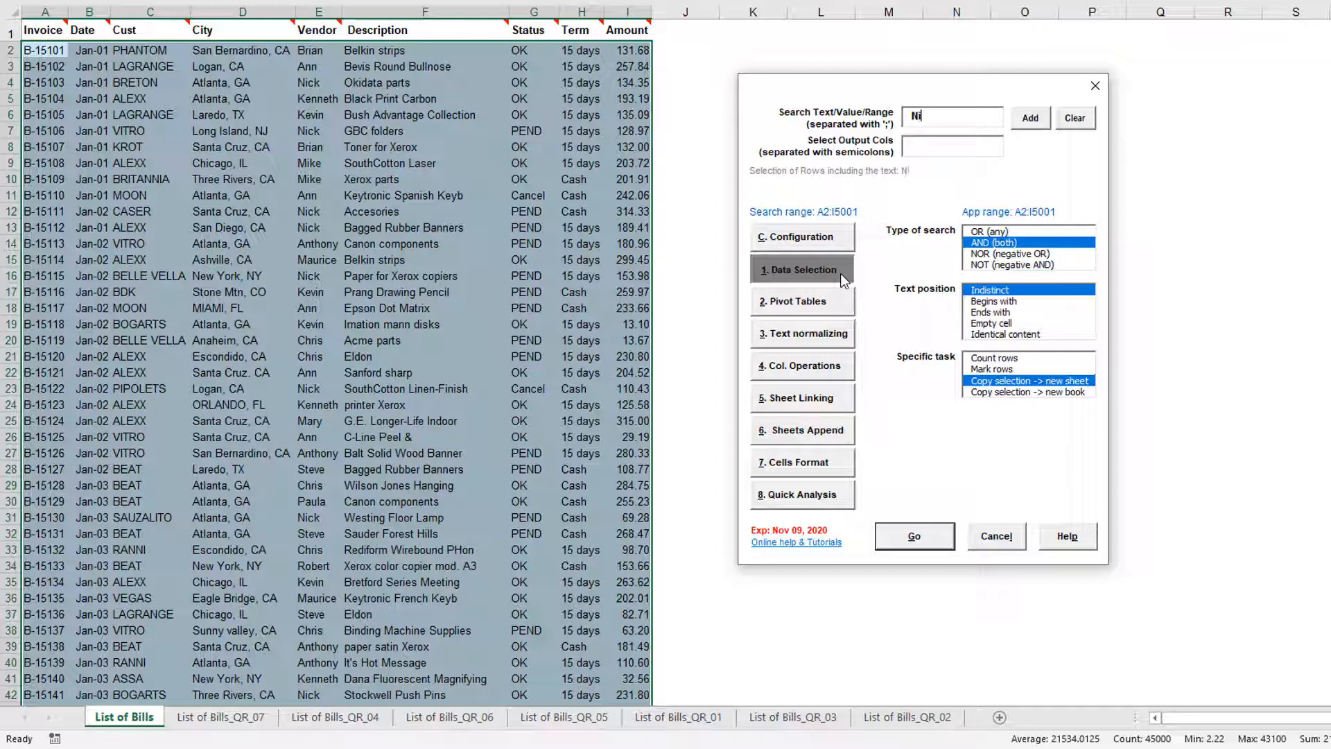
{"action": "type", "text": "ck;Mary"}
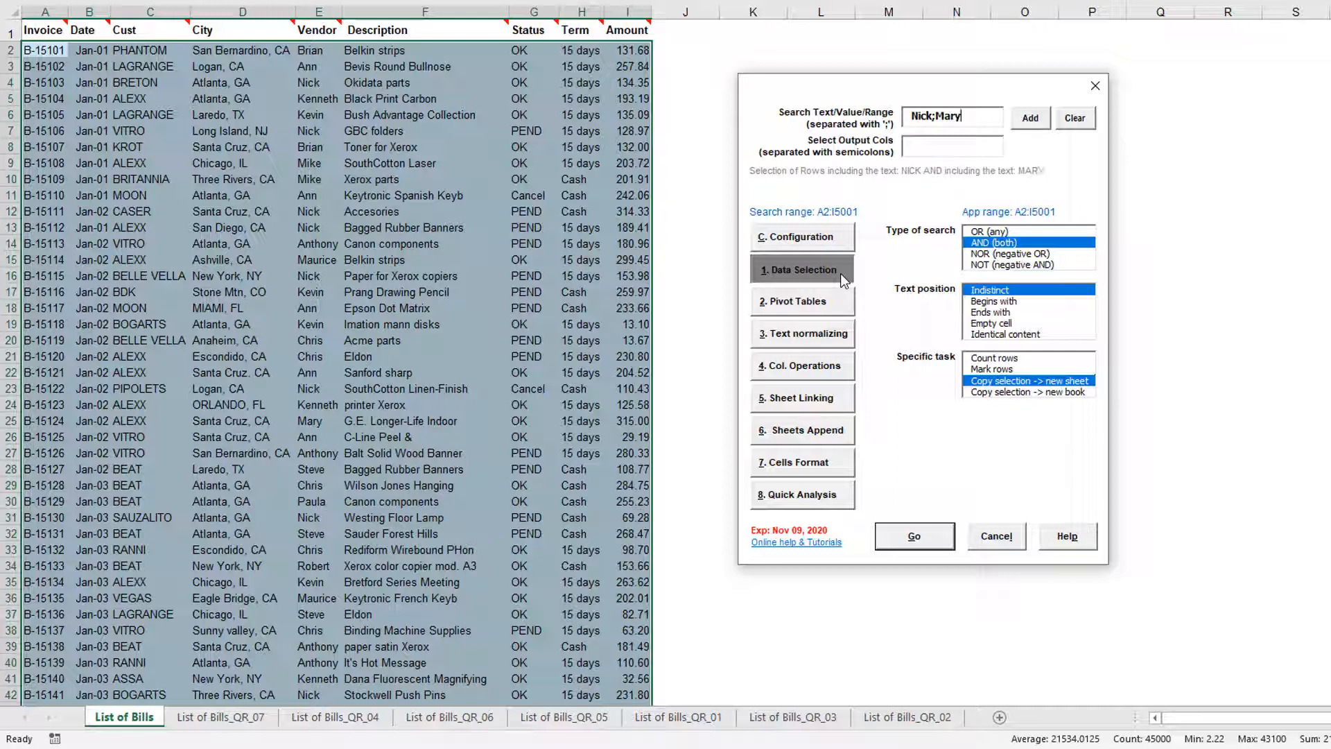
{"action": "left_click", "coordinate": [1018, 231]}
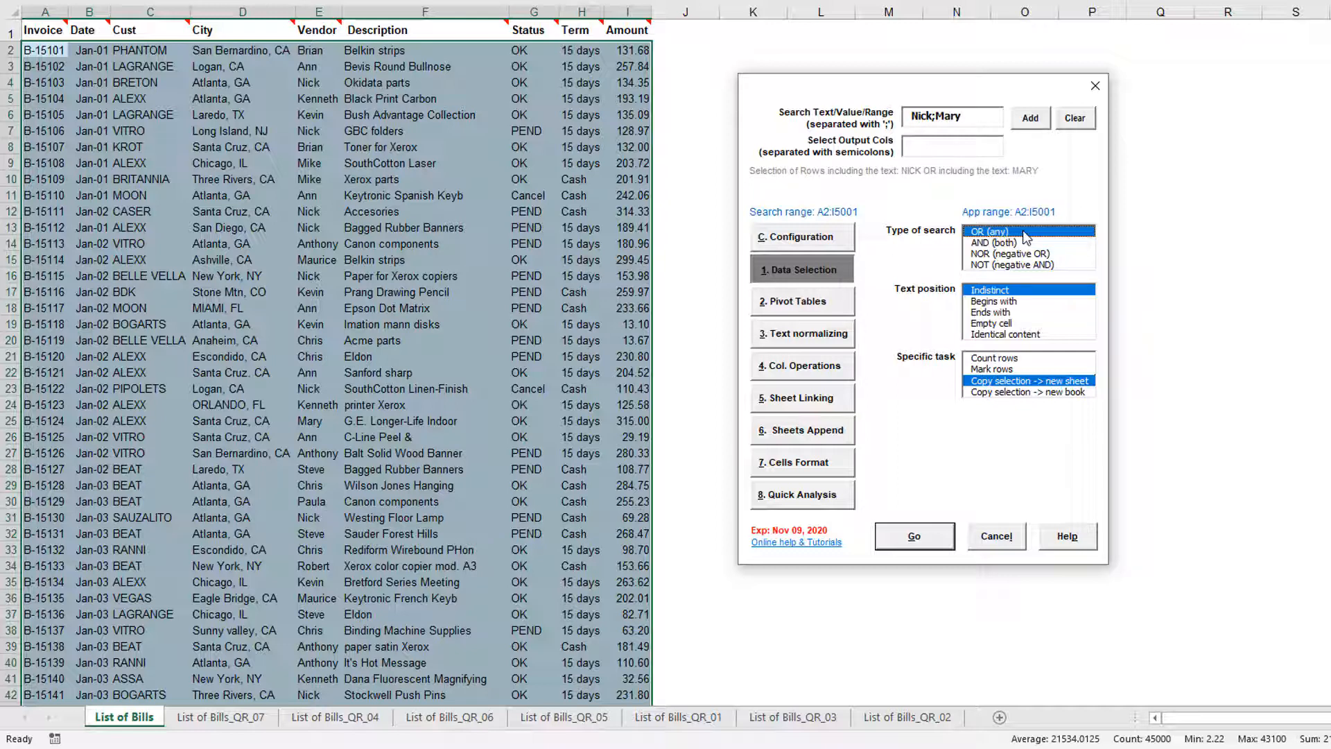
{"action": "left_click", "coordinate": [950, 540]}
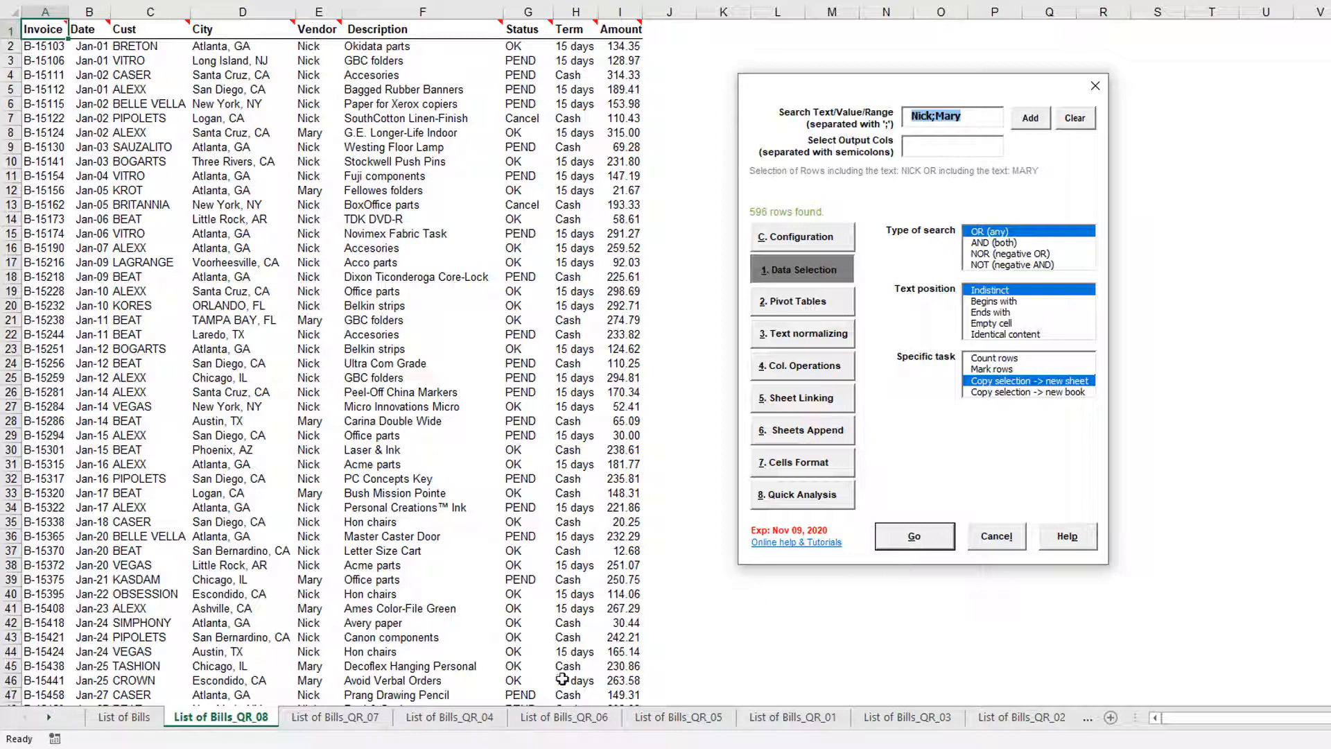
Return to the List of Bills sheet and rerun the Nick;Mary selection with NOR (negative OR) search
{"action": "left_click", "coordinate": [157, 718]}
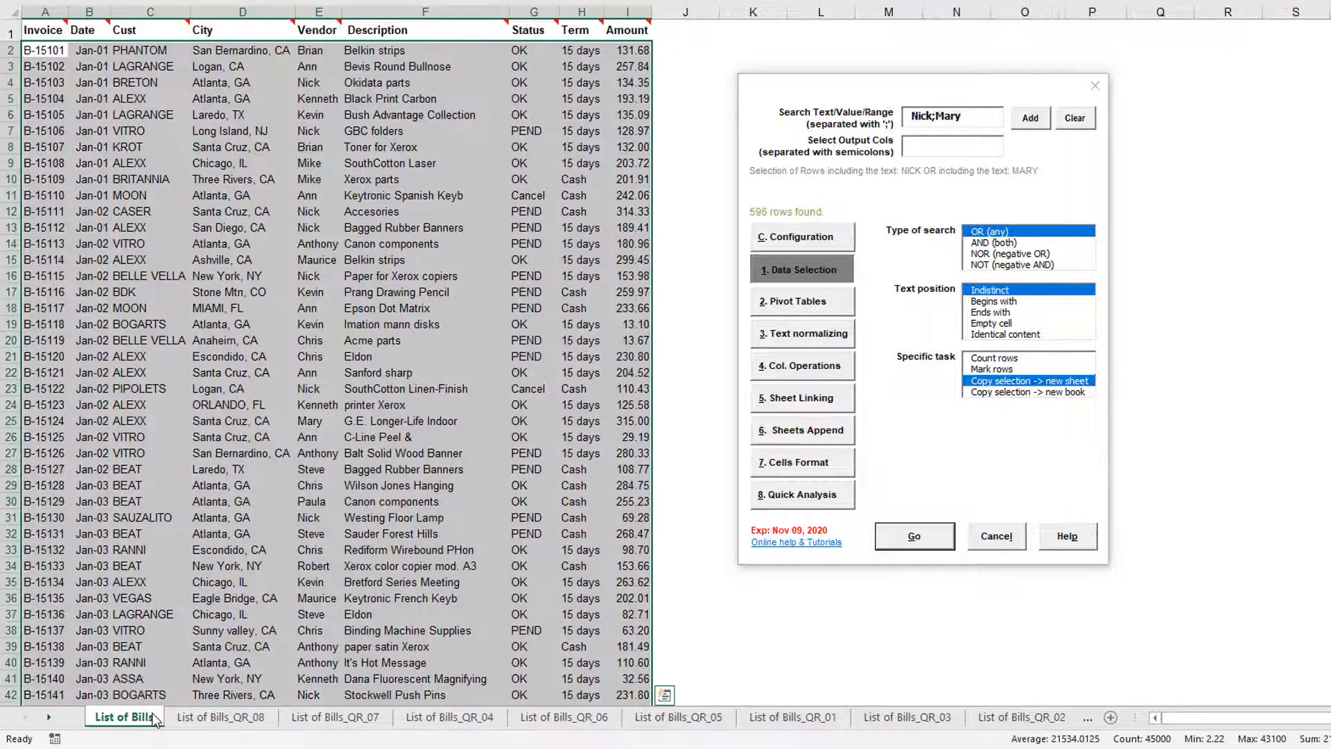
{"action": "left_click", "coordinate": [993, 254]}
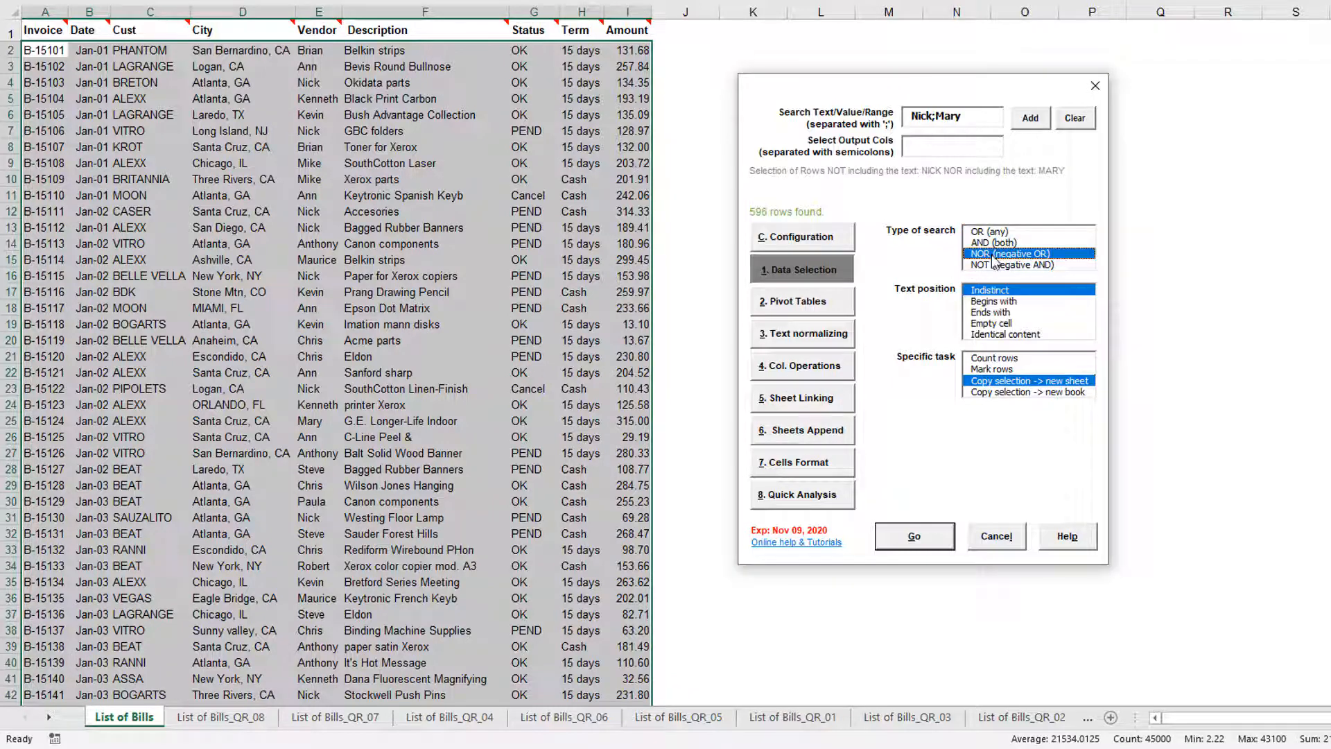
{"action": "left_click", "coordinate": [940, 541]}
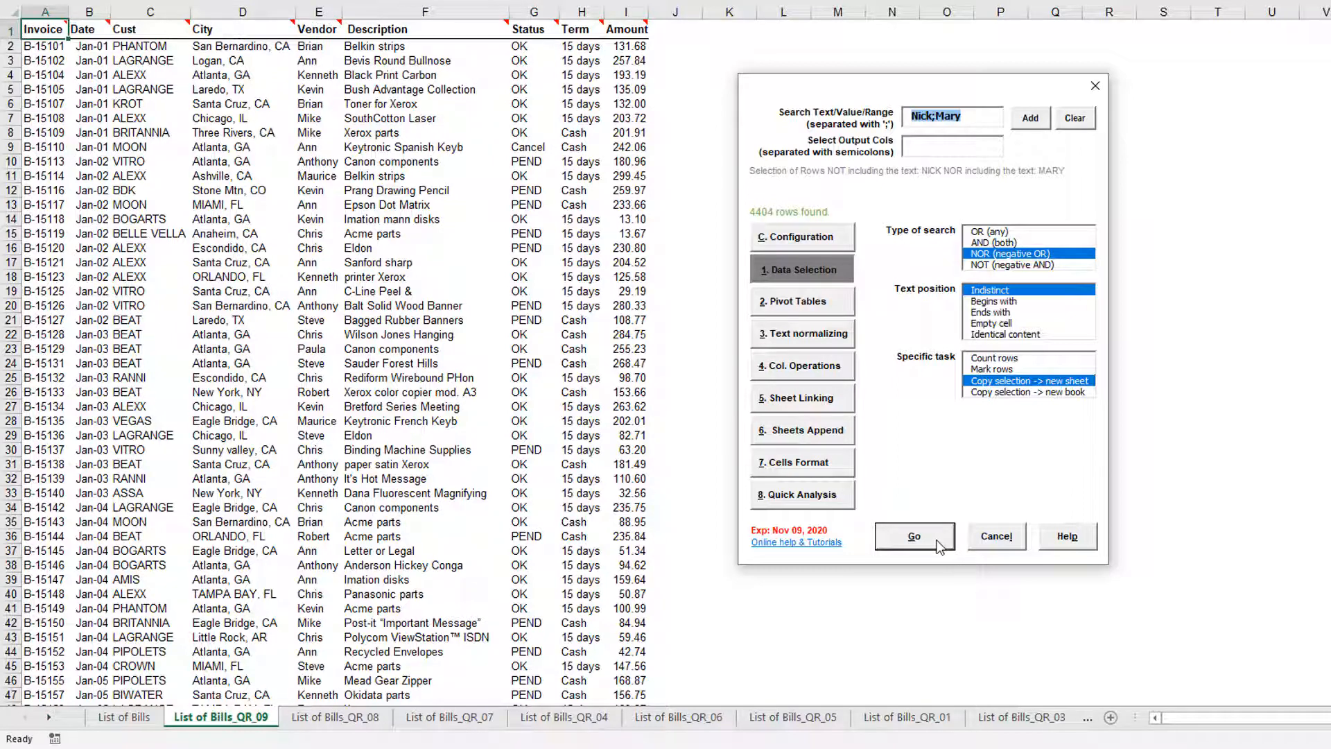
From List of Bills, select rows not in January and not OK using /m1;ok with NOT (negative AND) search
{"action": "left_click", "coordinate": [154, 717]}
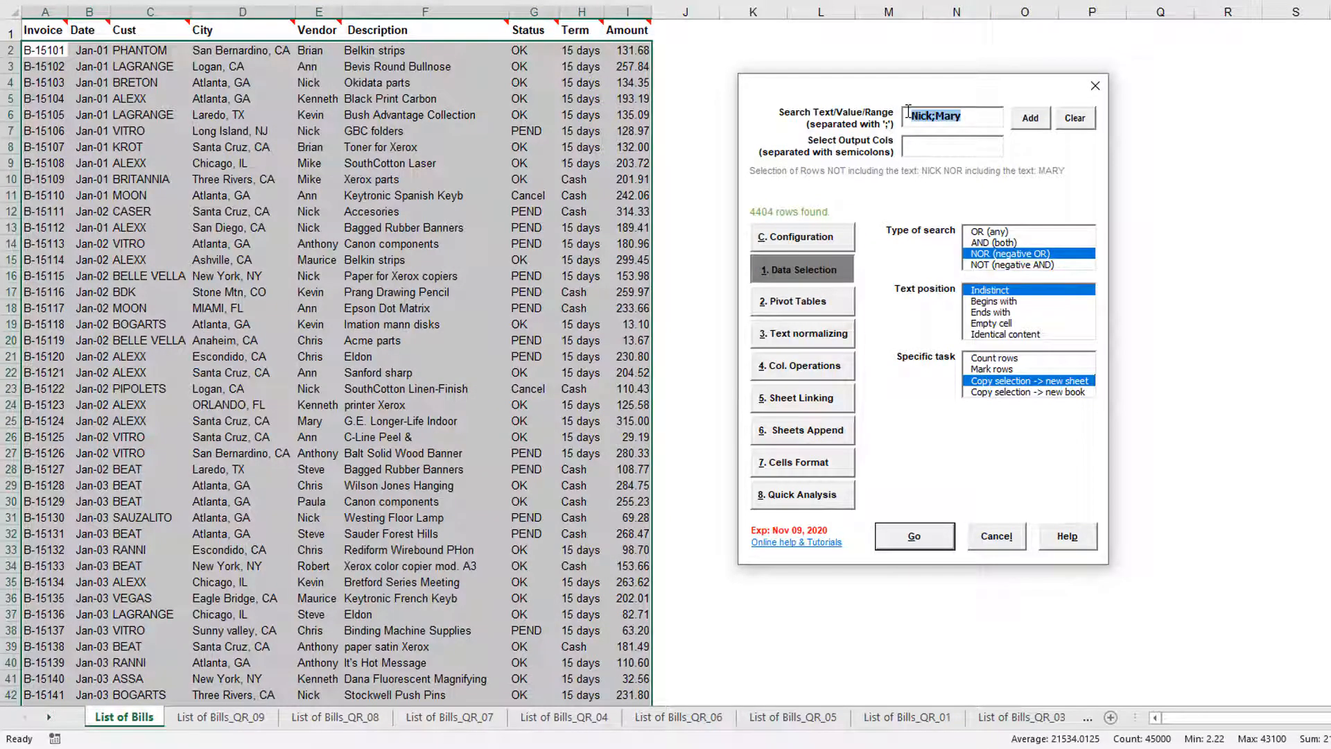
{"action": "type", "text": "/"}
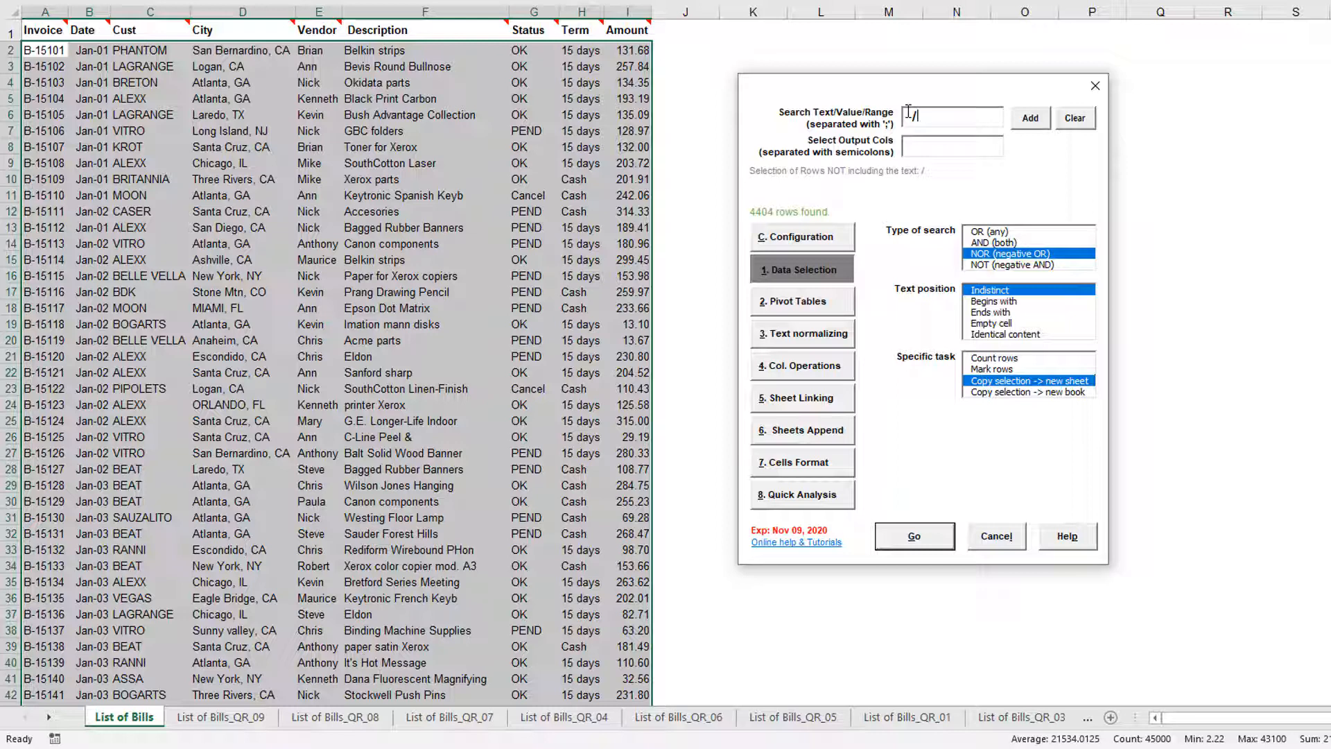
{"action": "type", "text": "m1;ok"}
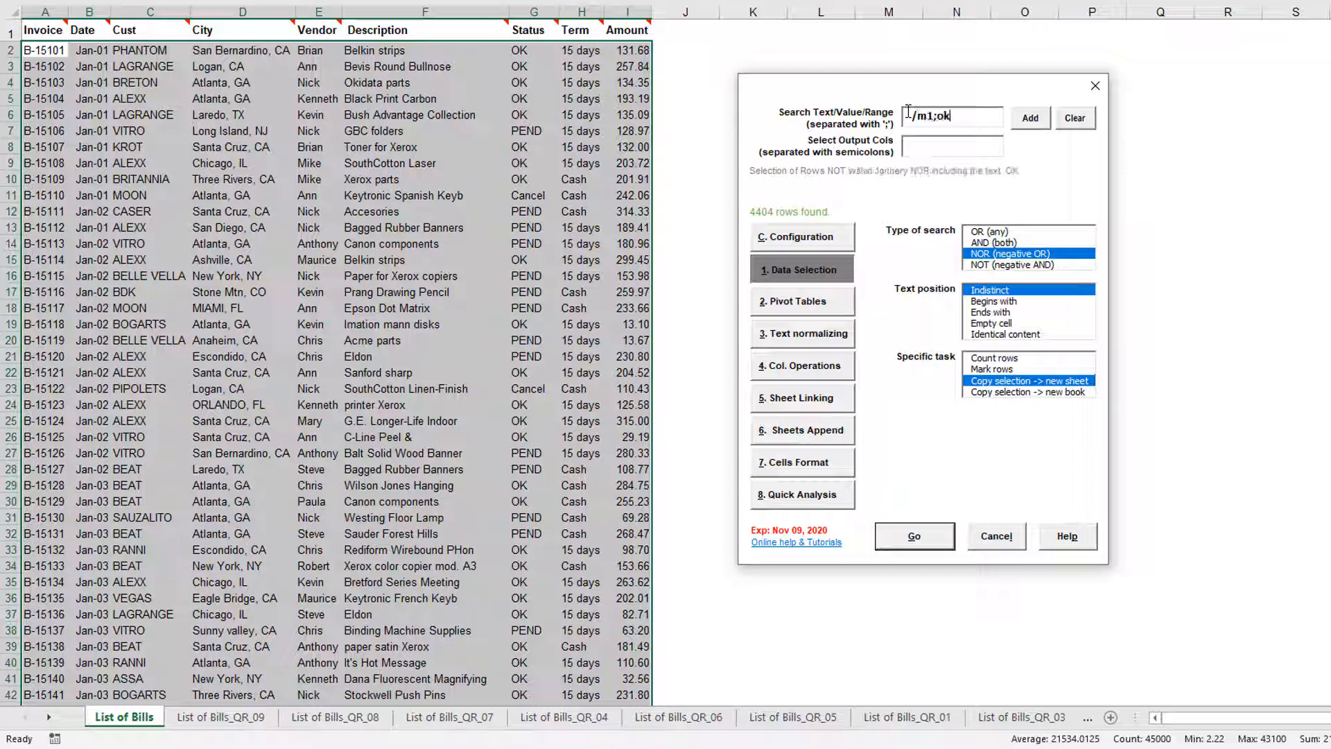
{"action": "left_click", "coordinate": [982, 265]}
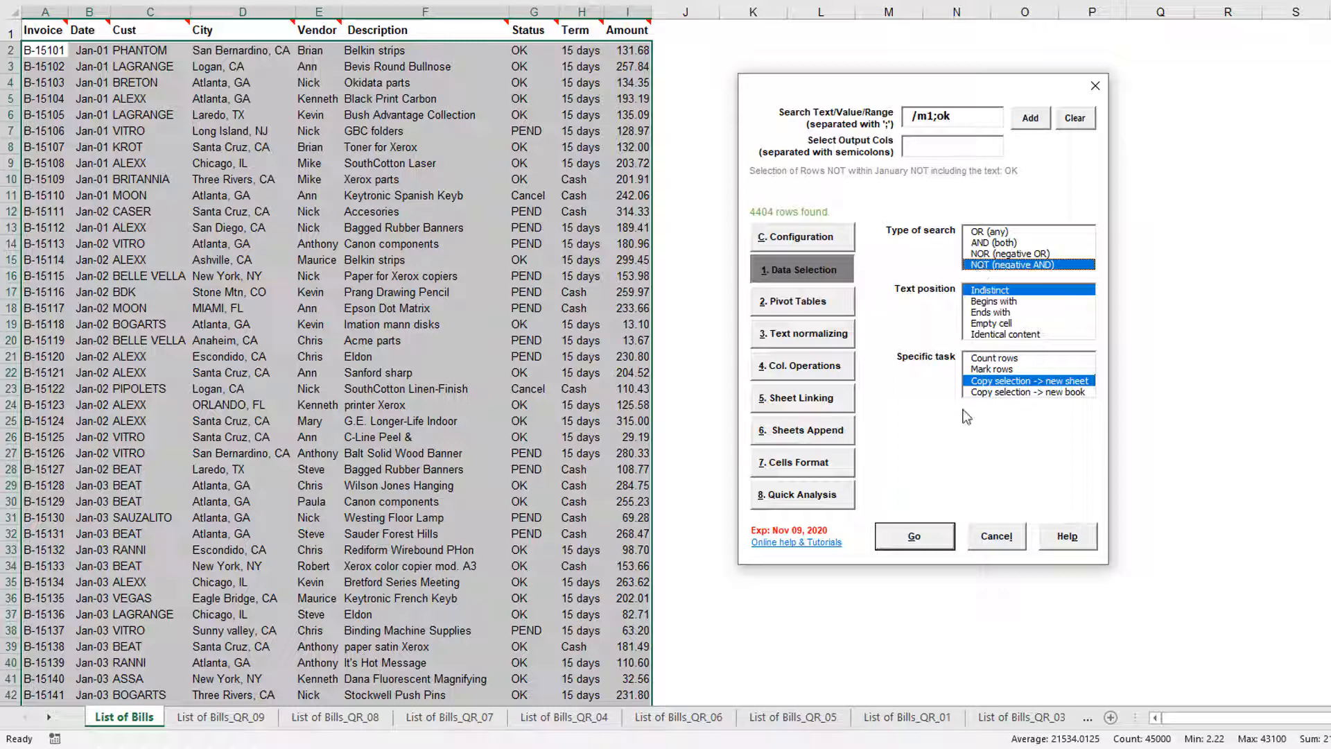
{"action": "left_click", "coordinate": [949, 530]}
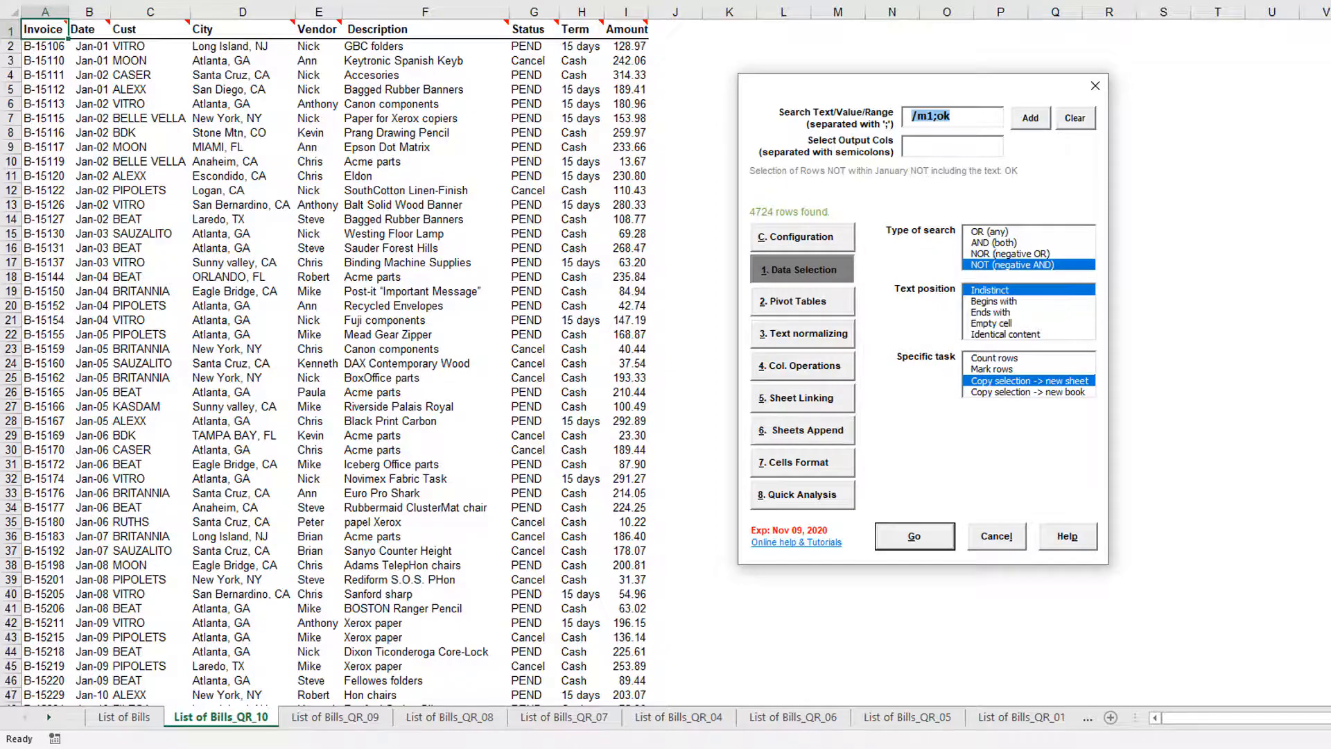
{"action": "scroll", "coordinate": [324, 360], "scroll_direction": "down", "scroll_amount": 13}
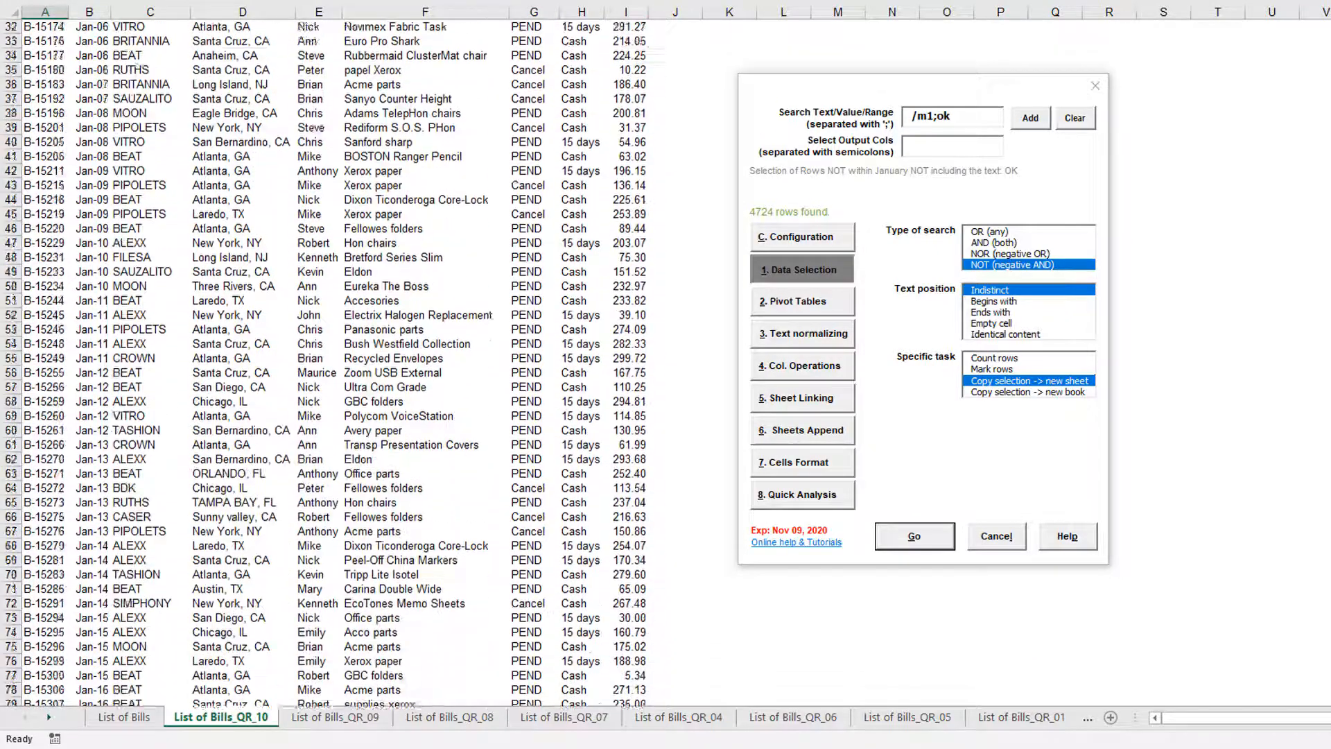
{"action": "scroll", "coordinate": [324, 360], "scroll_direction": "down", "scroll_amount": 20}
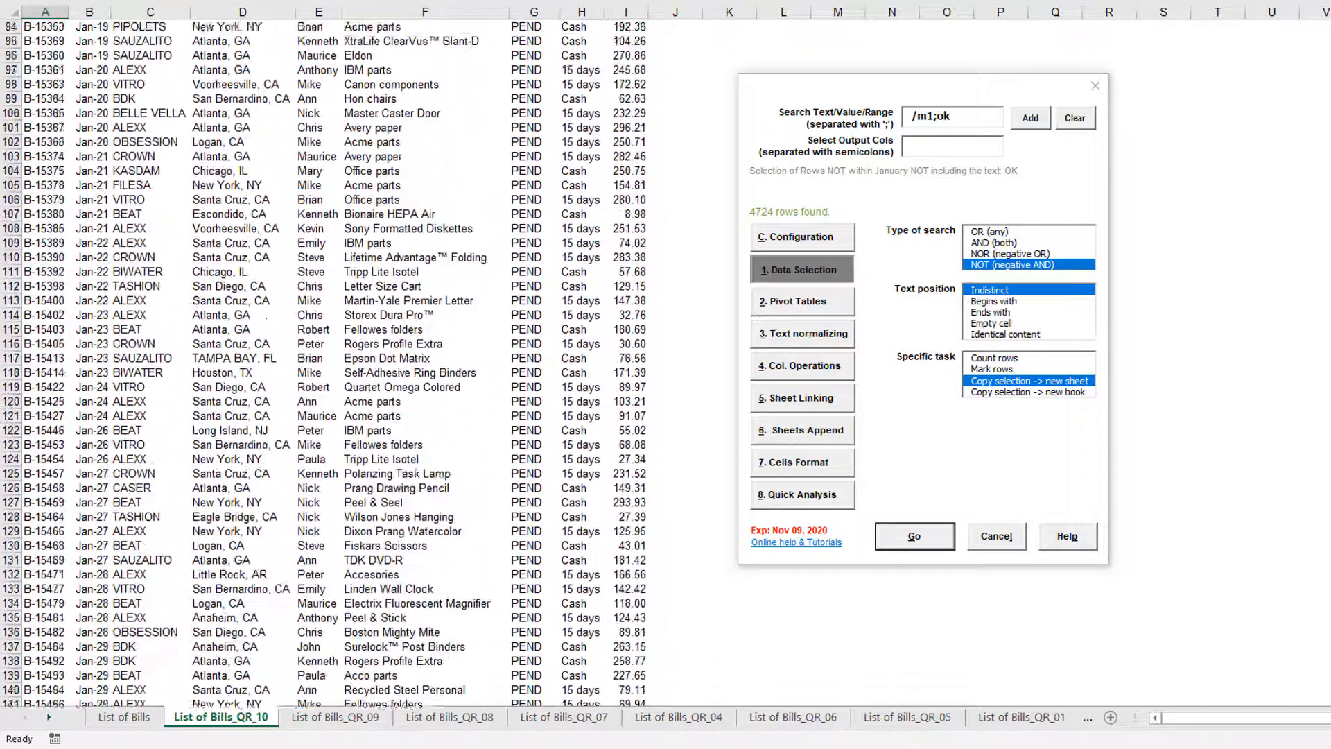
{"action": "scroll", "coordinate": [324, 366], "scroll_direction": "down", "scroll_amount": 10}
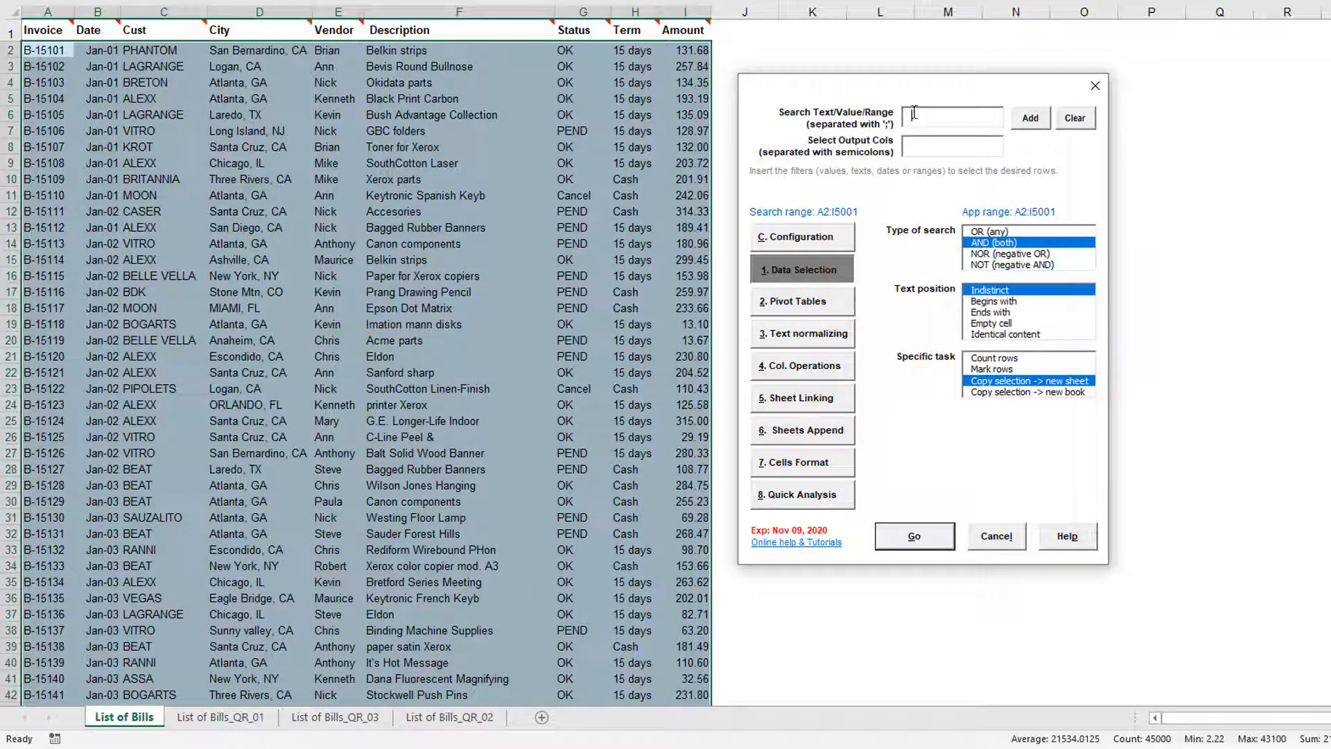
Select rows containing XEROX and copy them to a new sheet
{"action": "type", "text": "XEROX"}
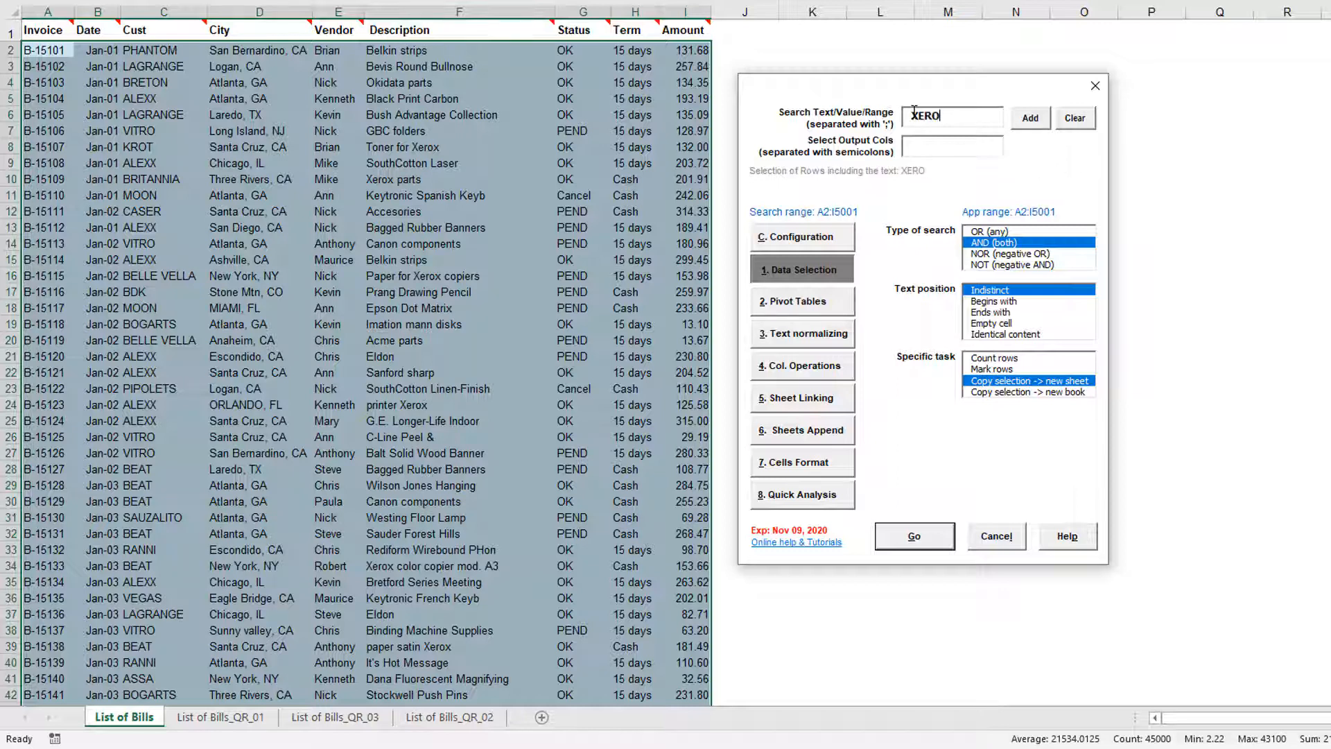
{"action": "left_click", "coordinate": [928, 548]}
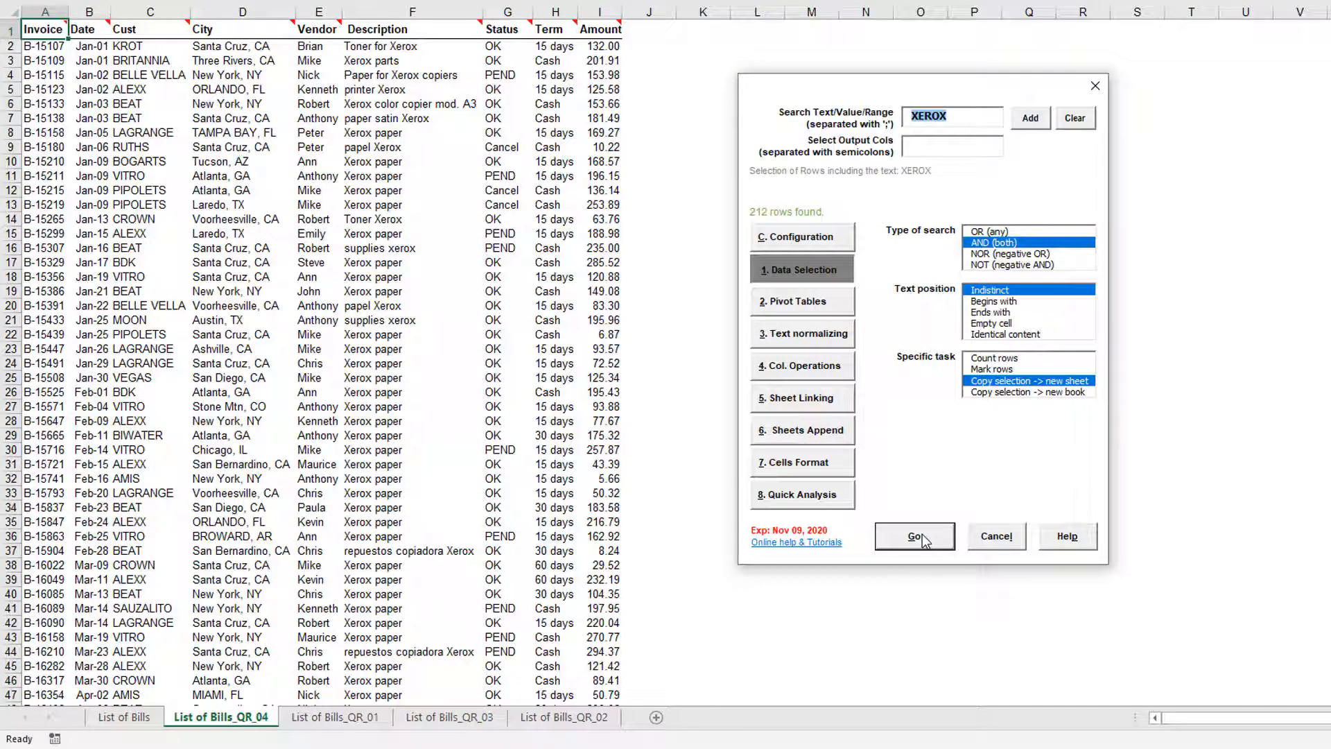
Rerun the XEROX selection with the Begins with text position
{"action": "left_click", "coordinate": [986, 301]}
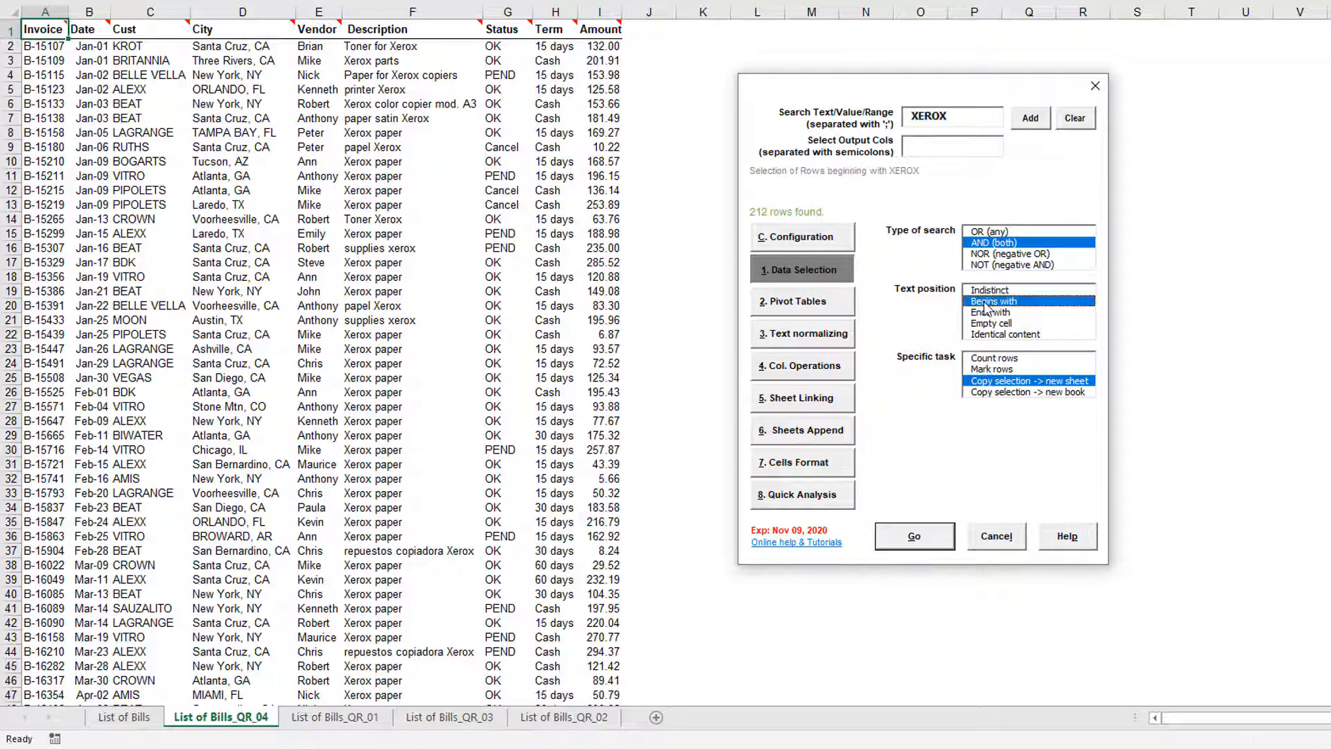
{"action": "left_click", "coordinate": [887, 540]}
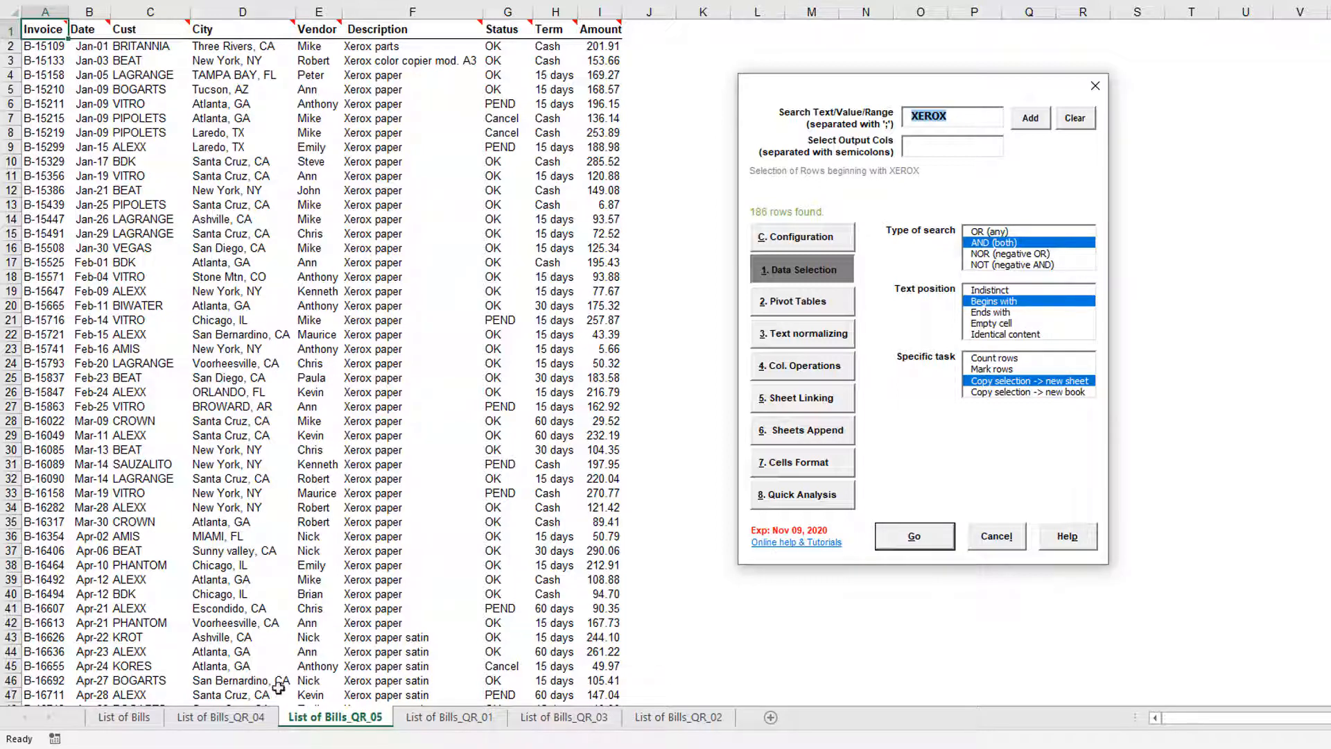
From the List of Bills_QR_04 sheet, rerun the XEROX selection with the Ends with text position
{"action": "left_click", "coordinate": [232, 718]}
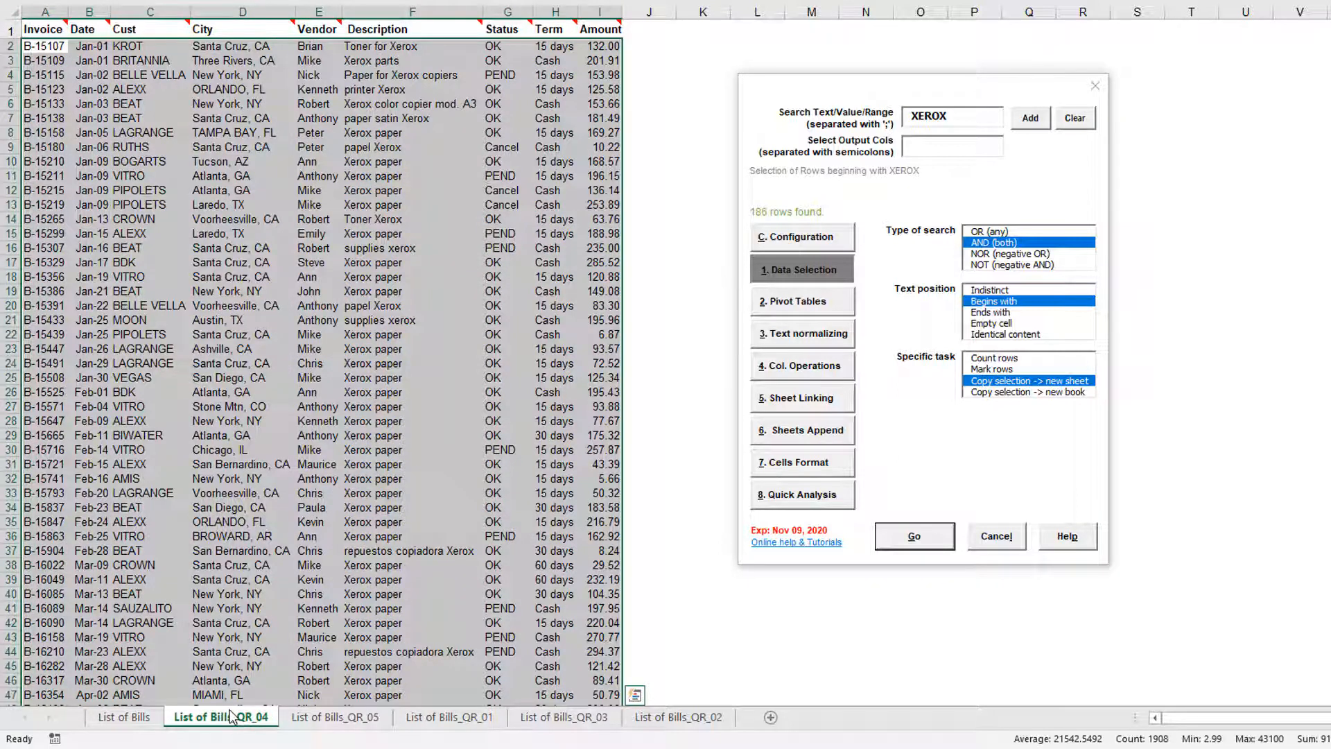
{"action": "left_click", "coordinate": [975, 312]}
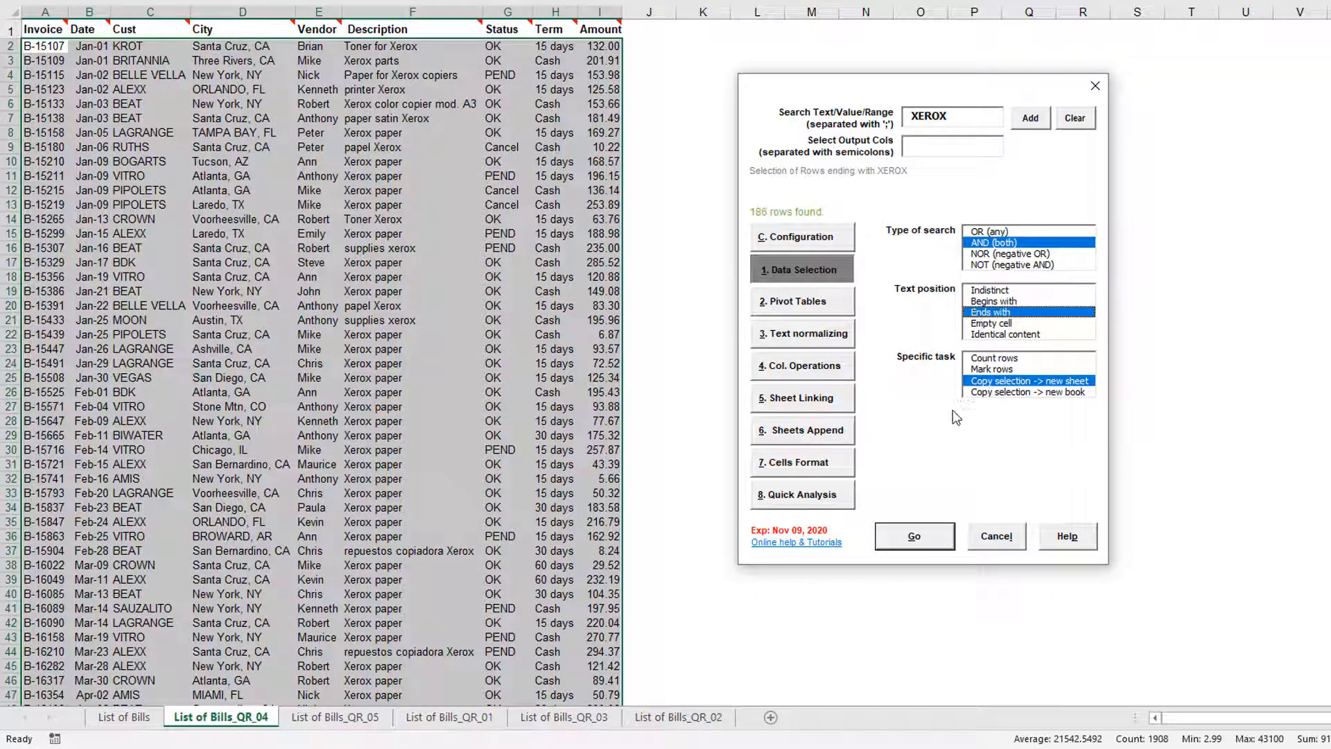
{"action": "left_click", "coordinate": [911, 533]}
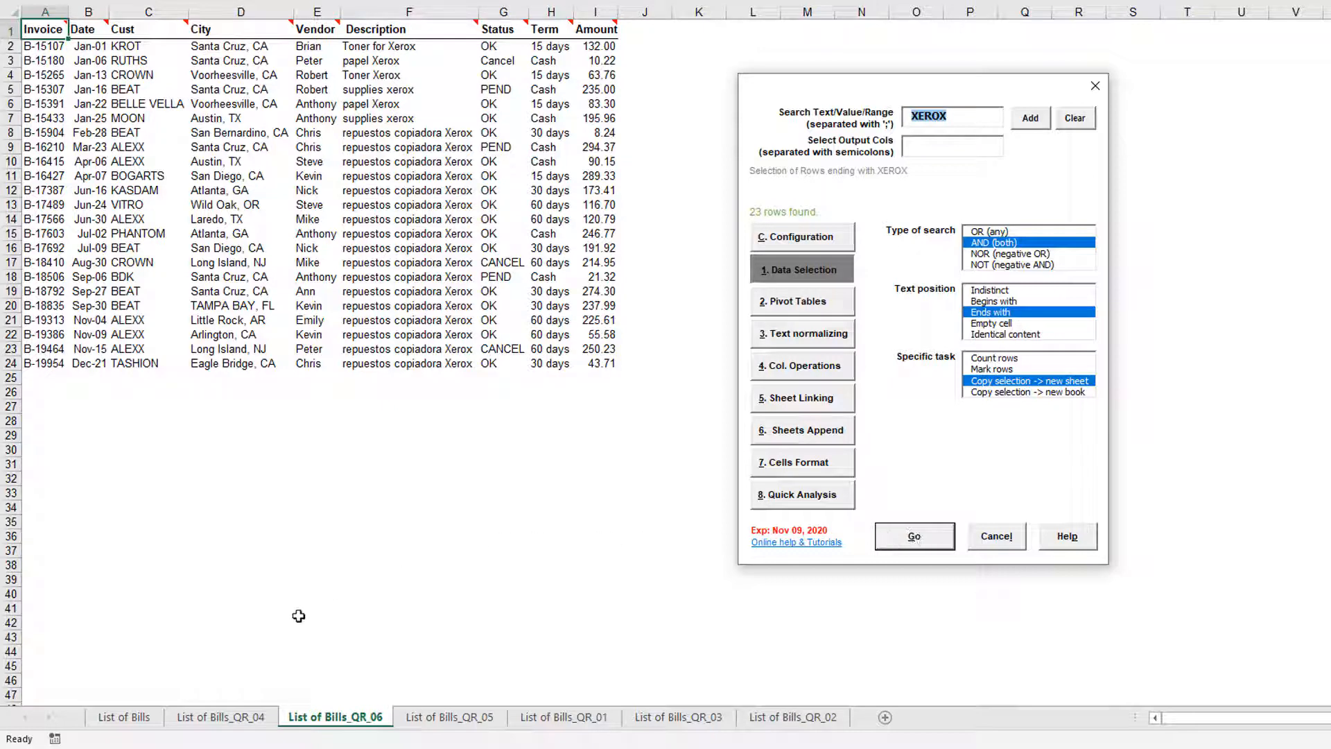
Back on List of Bills, select rows whose cell content is identical to ANN and copy them to a new sheet
{"action": "left_click", "coordinate": [121, 718]}
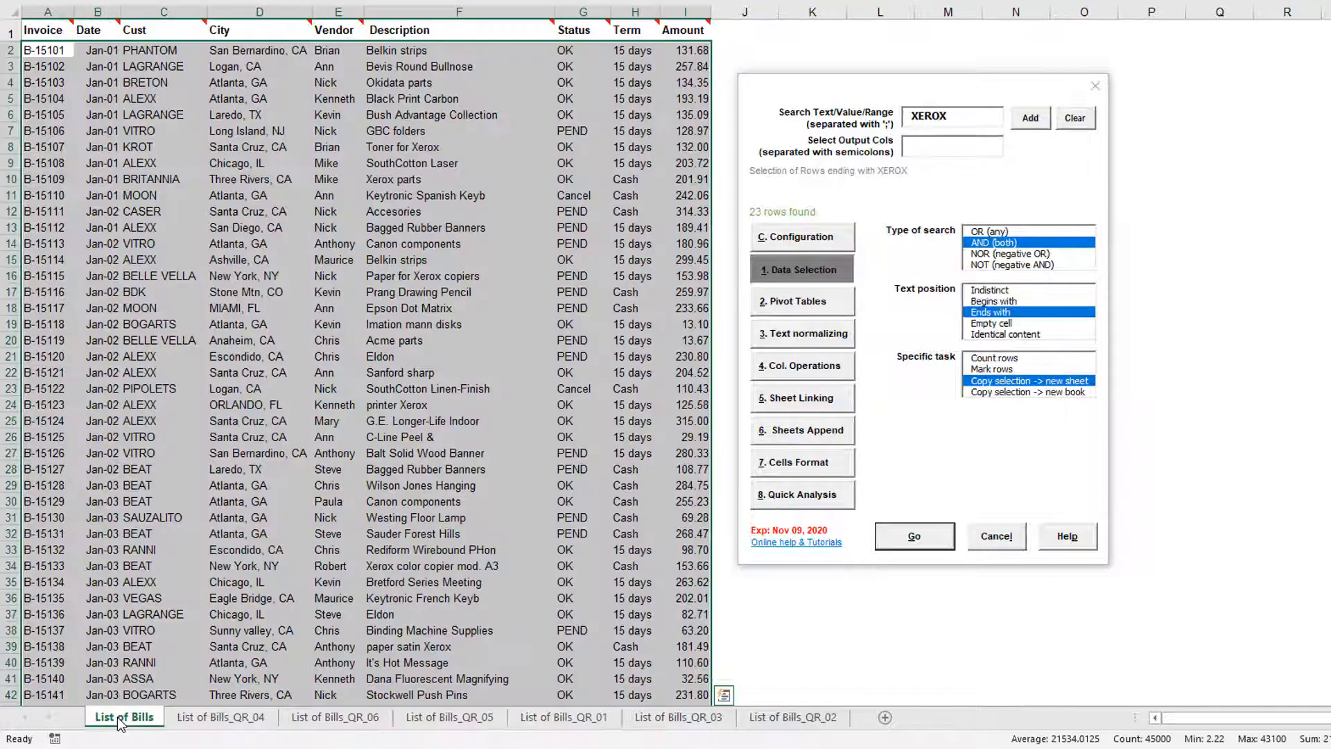
{"action": "left_click_drag", "start_coordinate": [965, 113], "coordinate": [908, 111]}
{"action": "type", "text": "ANN"}
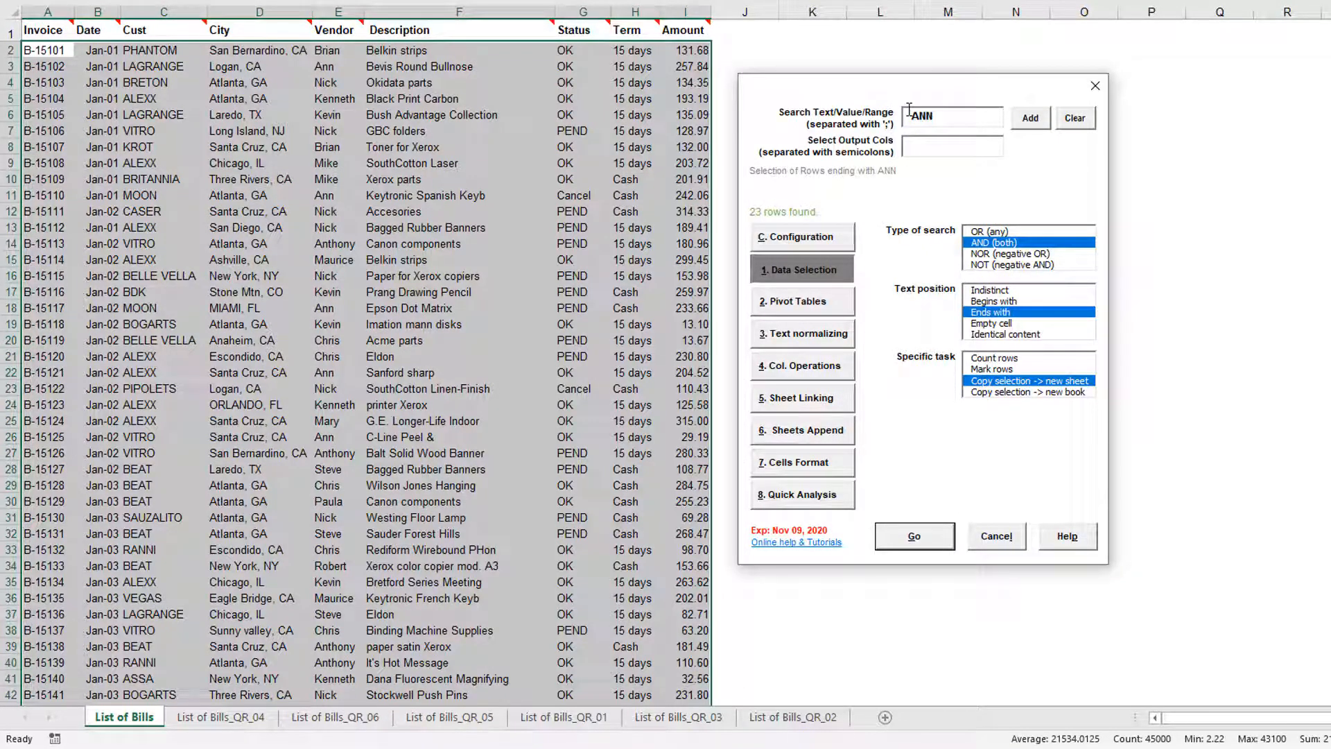
{"action": "left_click", "coordinate": [1028, 336]}
{"action": "left_click", "coordinate": [929, 539]}
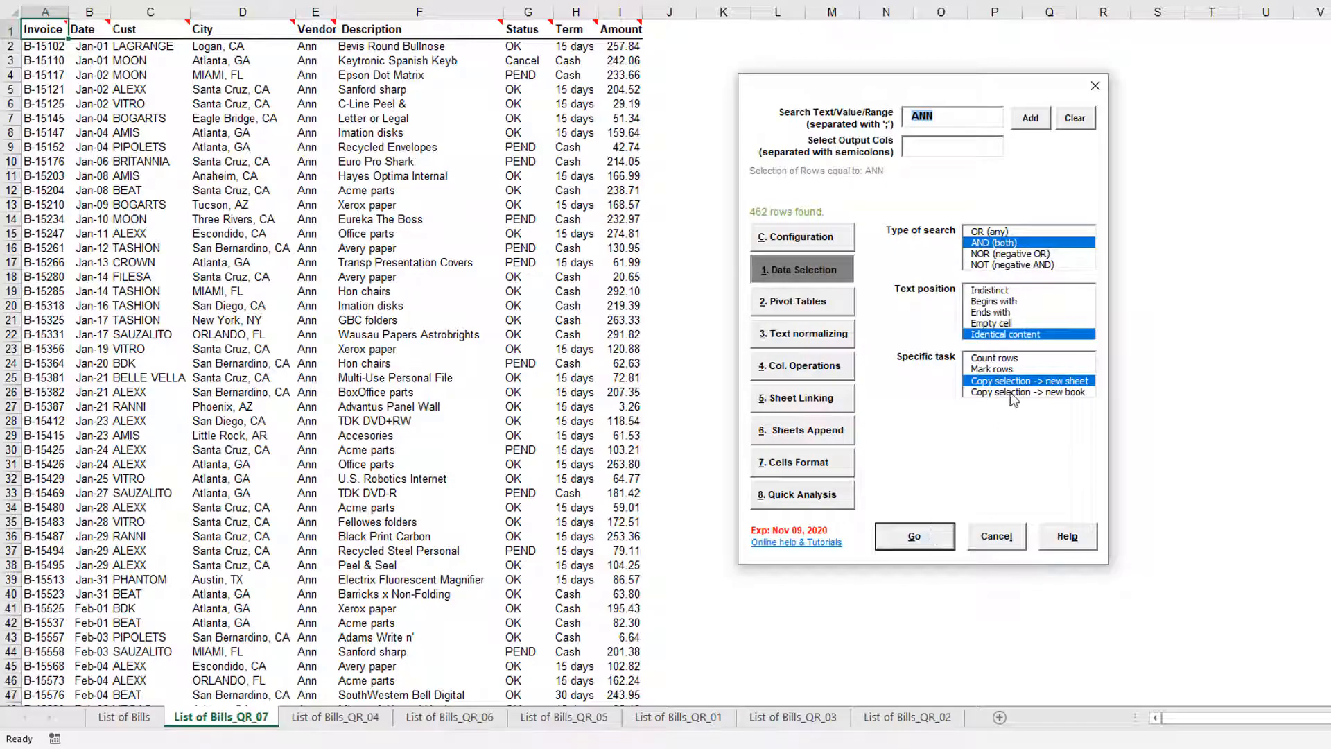
Switch the task to Mark rows and run the ANN selection on the List of Bills sheet
{"action": "left_click", "coordinate": [1018, 370]}
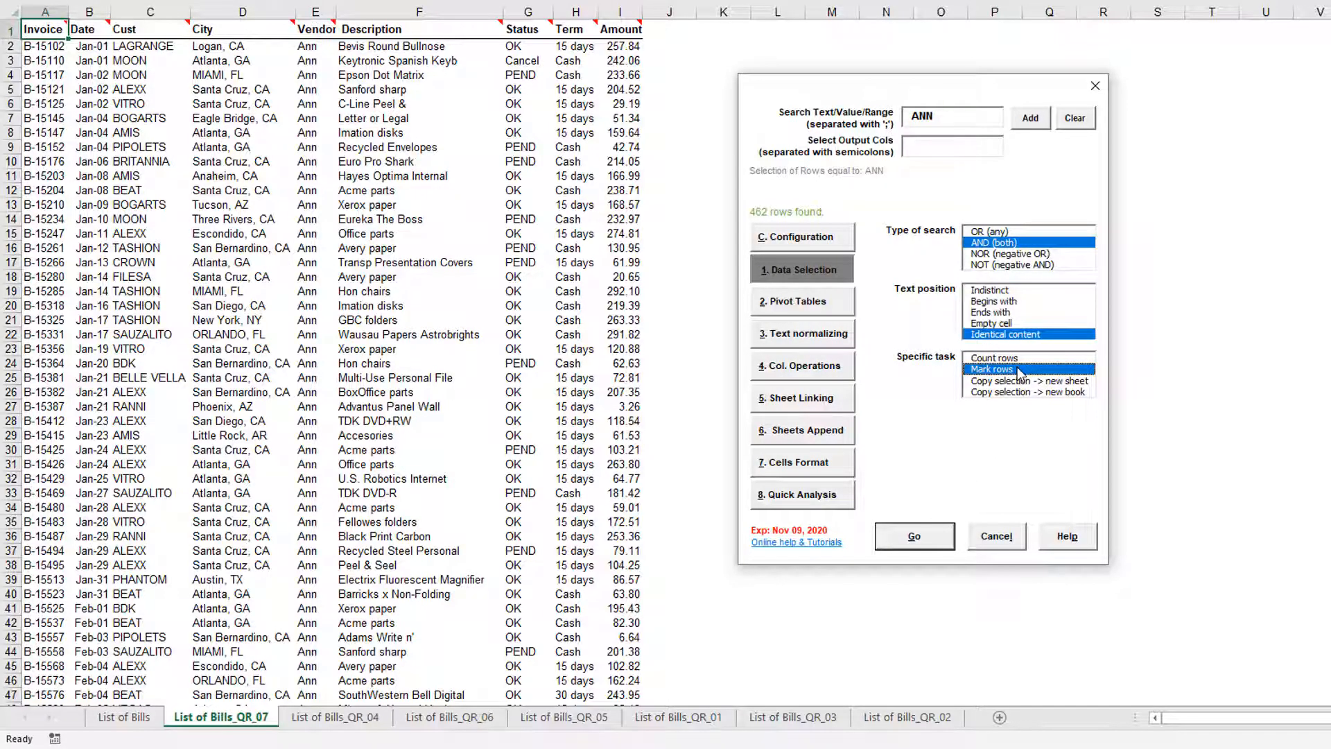
{"action": "left_click", "coordinate": [150, 718]}
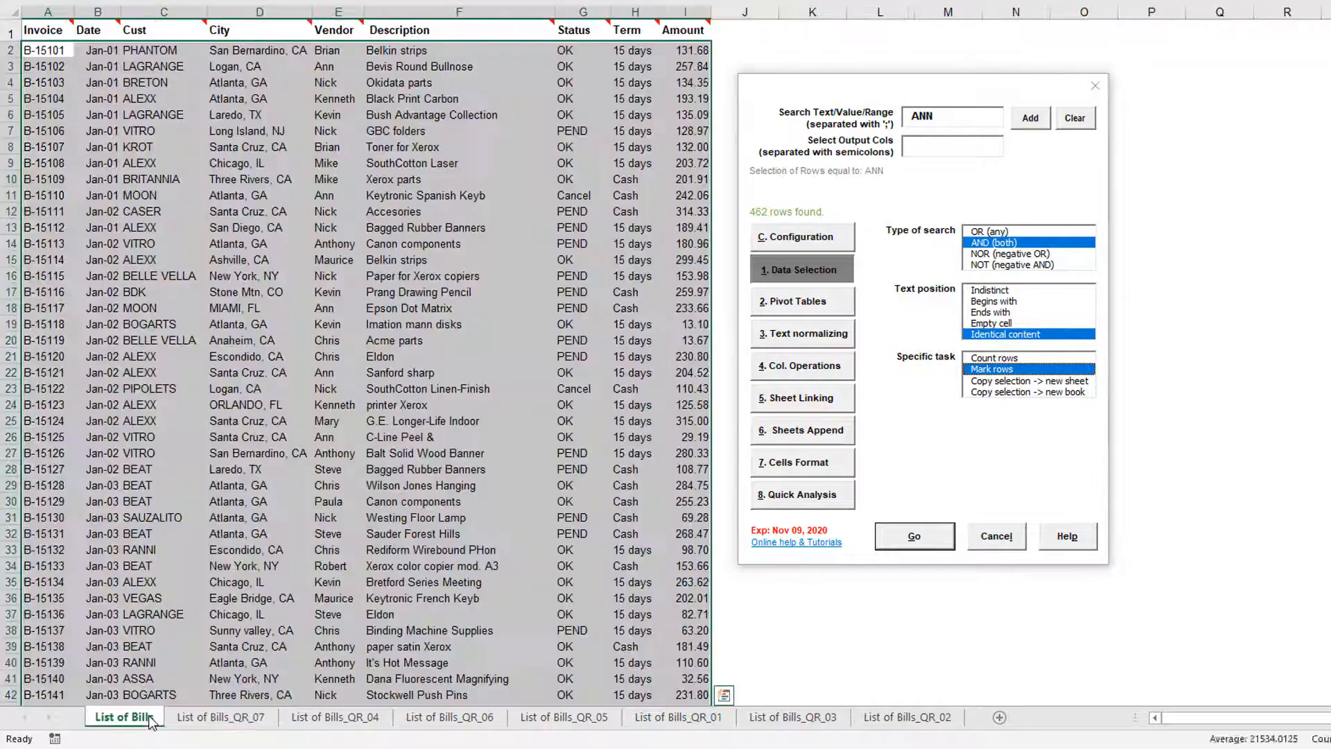
{"action": "left_click", "coordinate": [947, 540]}
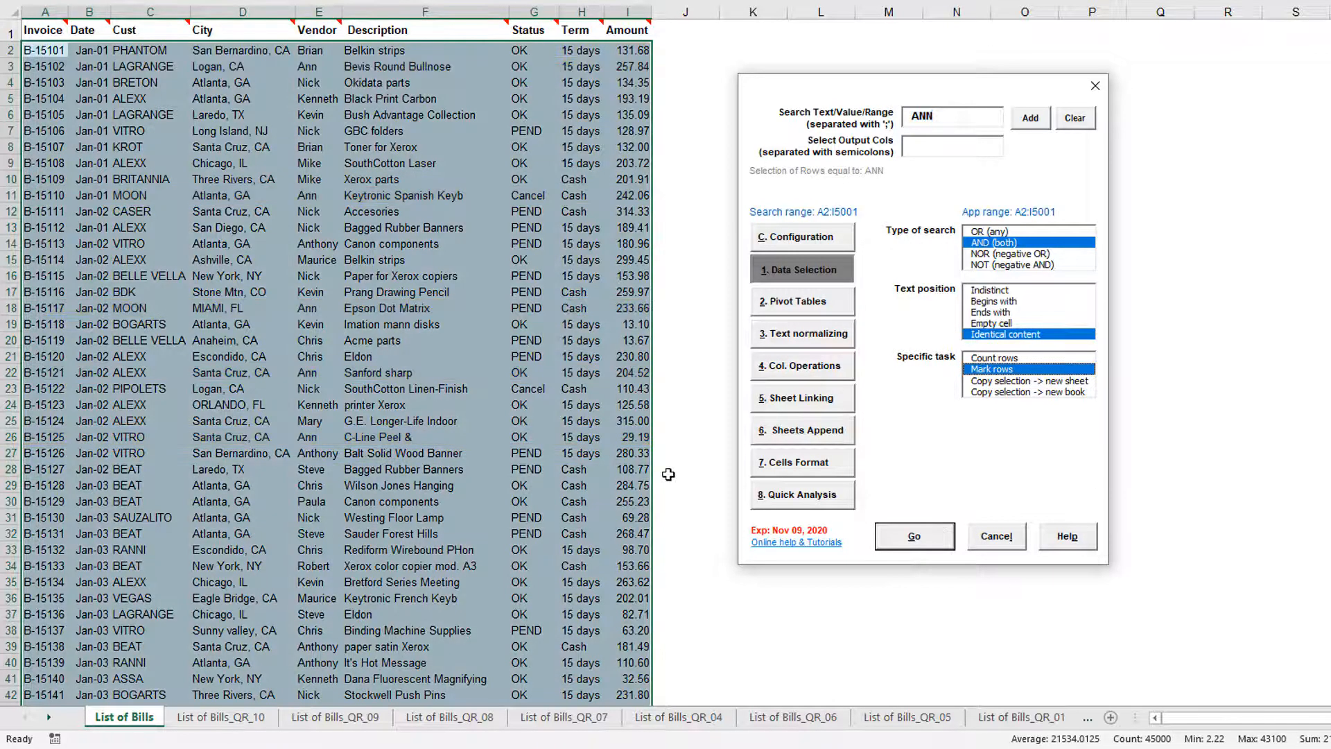
Switch the task to Copy selection -> new book and run the ANN selection
{"action": "left_click", "coordinate": [983, 393]}
{"action": "left_click", "coordinate": [929, 537]}
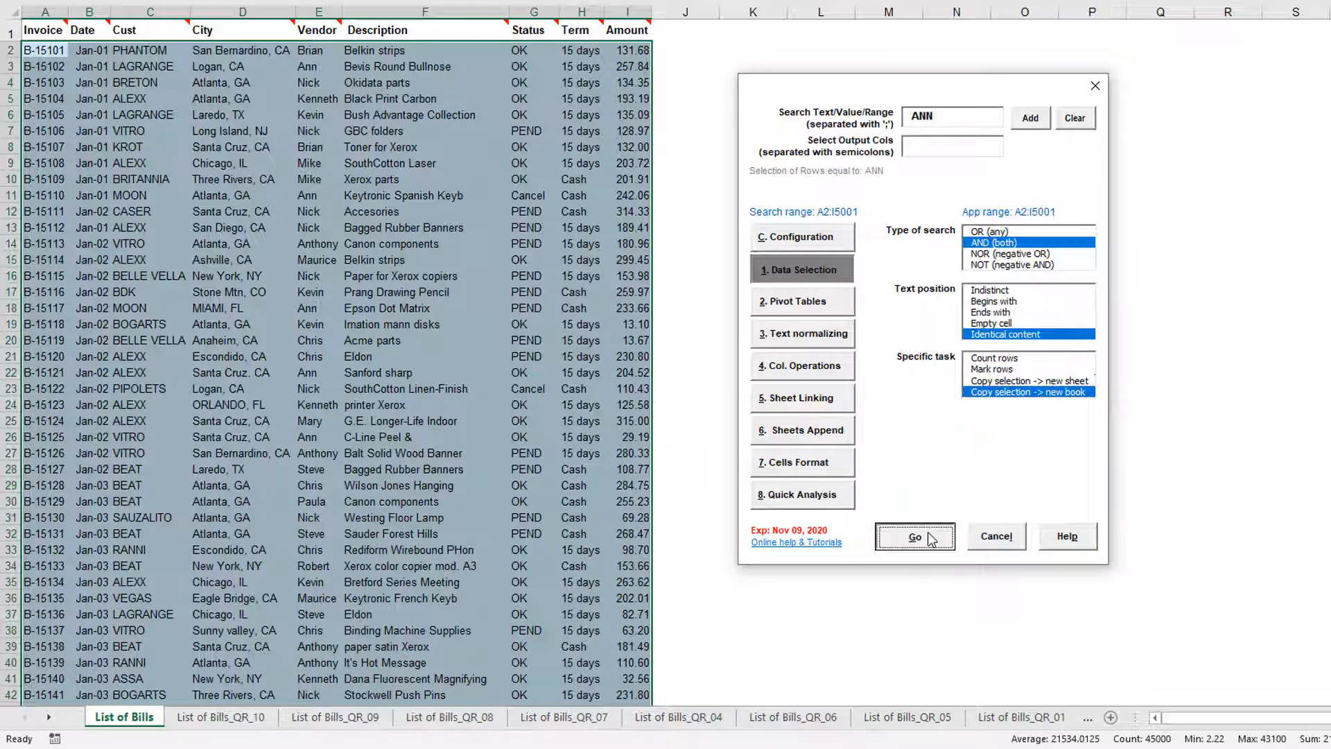